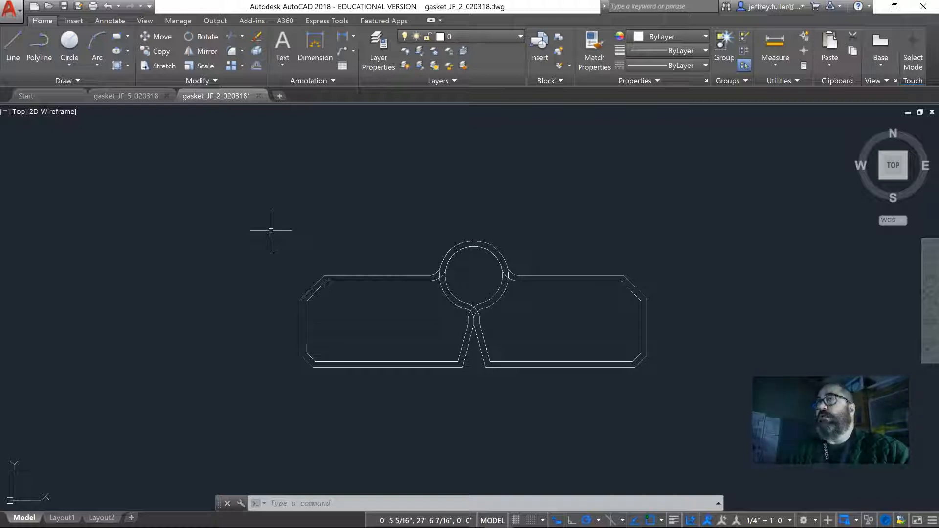
{"action": "left_click", "coordinate": [268, 230]}
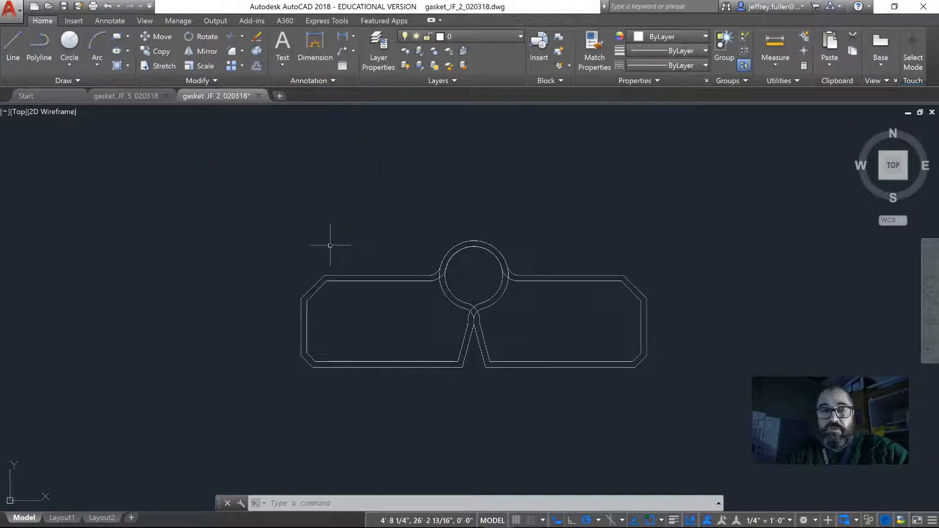
{"action": "left_click", "coordinate": [579, 203]}
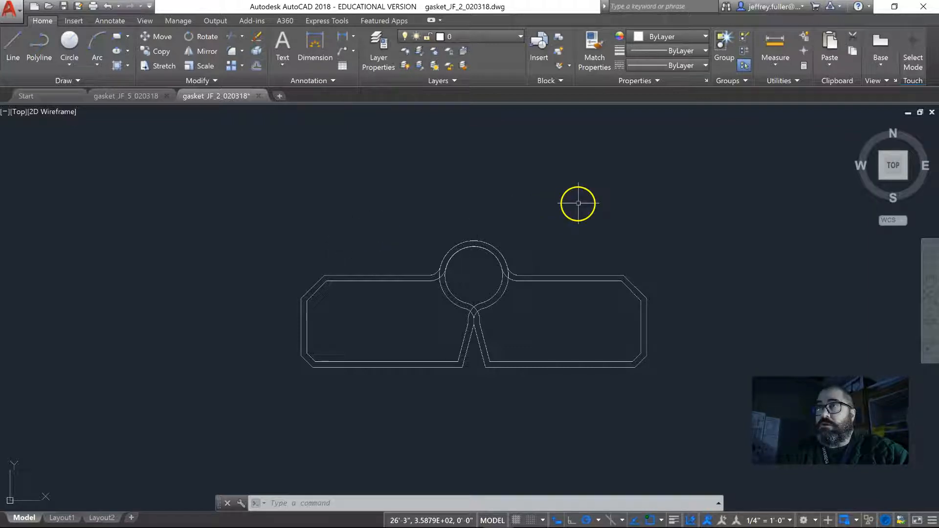
- Switch to the gasket_JF_5_020318 drawing and save it
{"action": "left_click", "coordinate": [129, 96]}
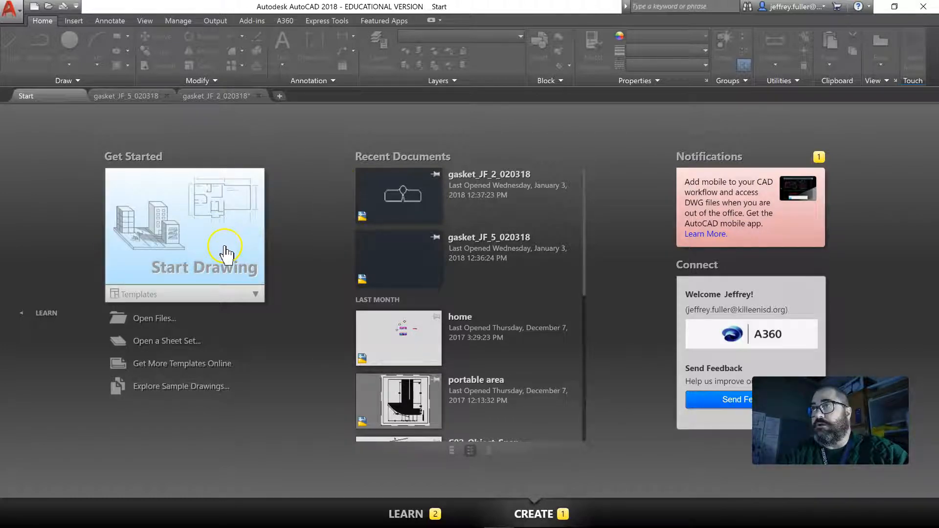
{"action": "left_click", "coordinate": [383, 266]}
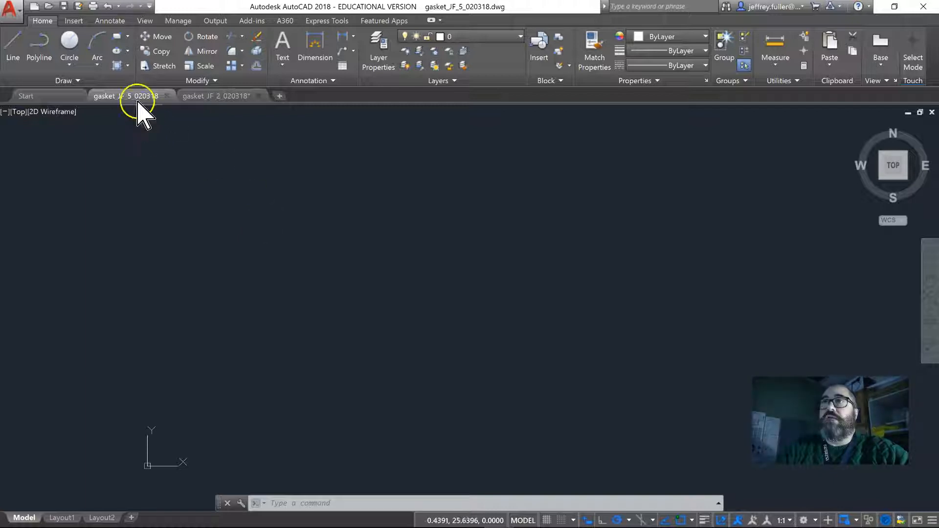
{"action": "mouse_move", "coordinate": [104, 101]}
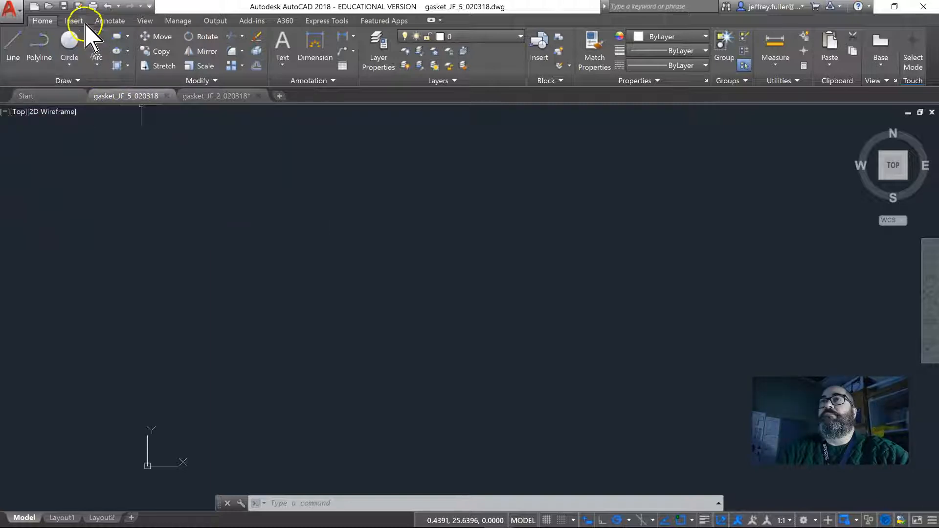
{"action": "left_click", "coordinate": [64, 8]}
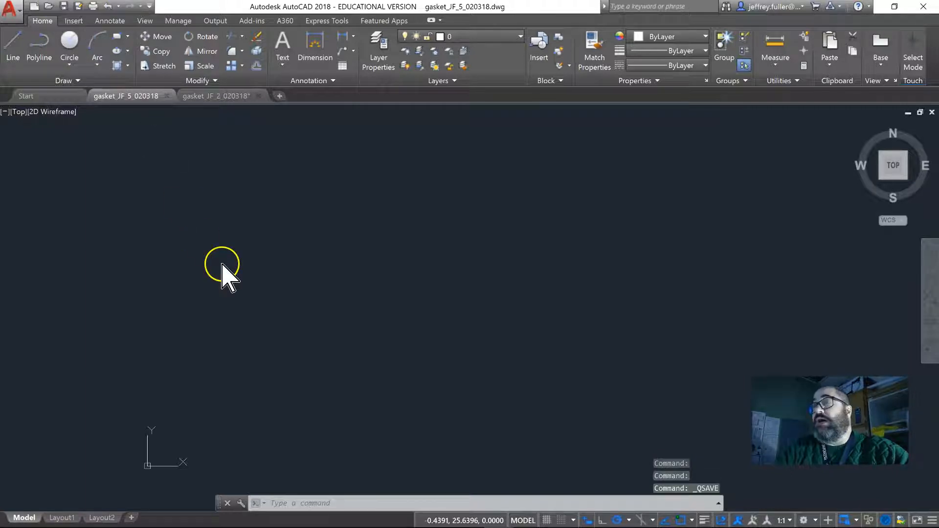
- Save a copy of the drawing in the Documents folder under the file name gasket_JF_5_010318
{"action": "key", "text": "ctrl+shift+s"}
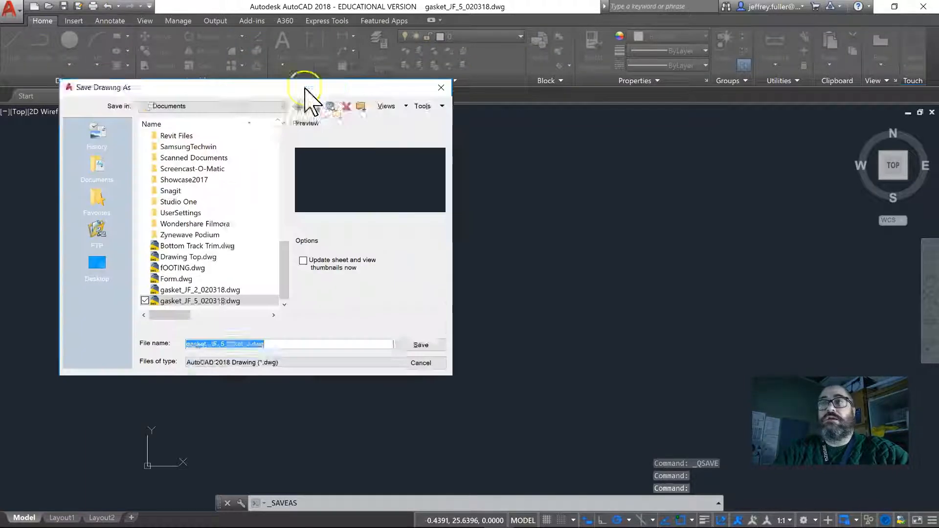
{"action": "left_click_drag", "start_coordinate": [312, 90], "coordinate": [368, 173]}
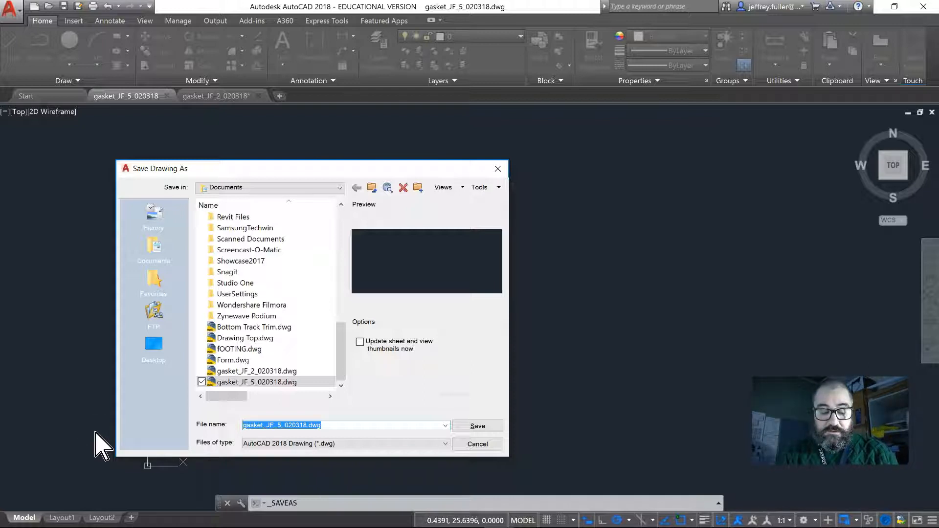
{"action": "type", "text": "gasket"}
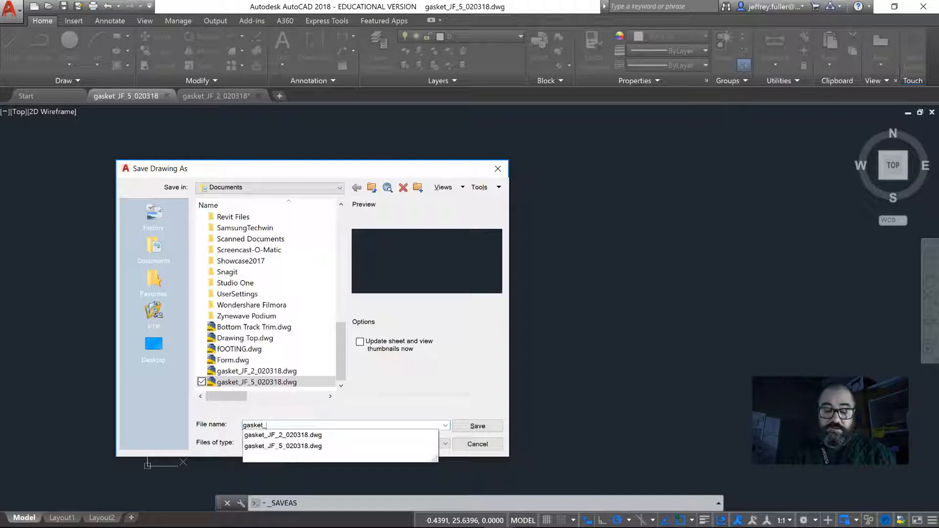
{"action": "type", "text": "_JF_"}
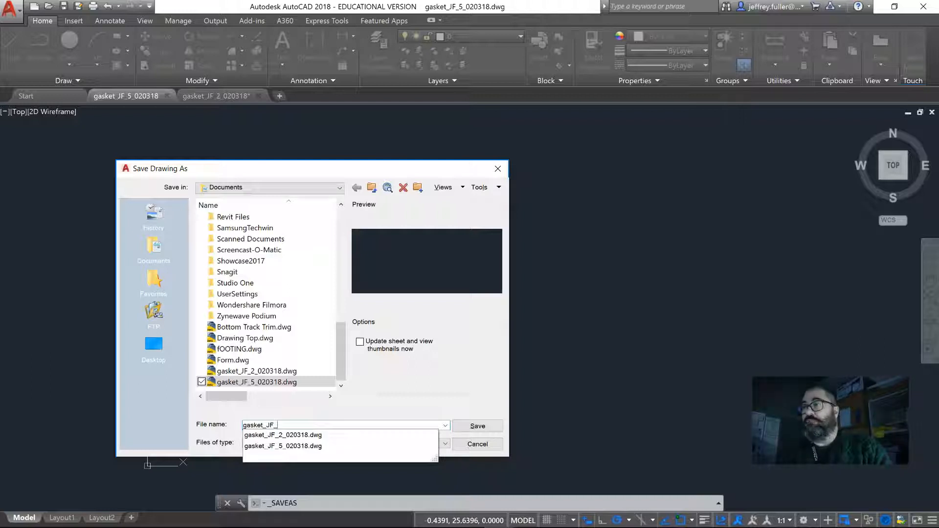
{"action": "type", "text": "5"}
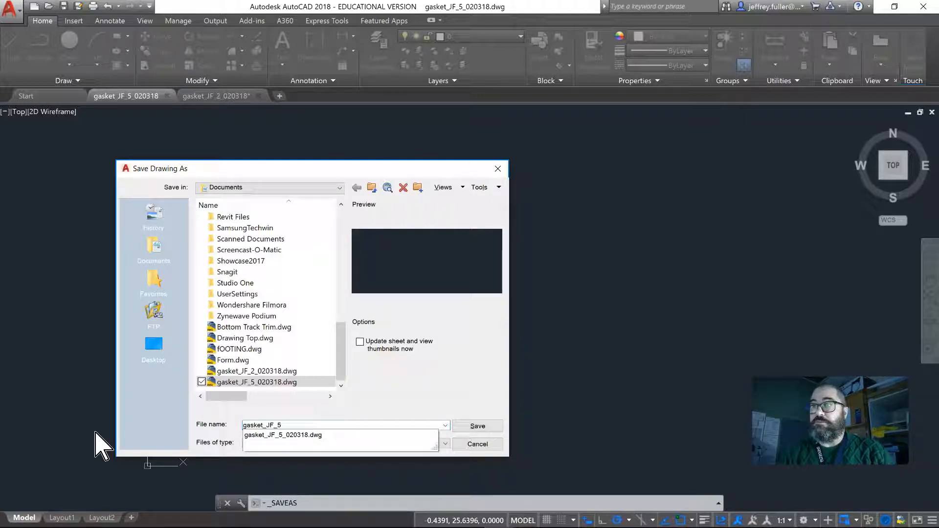
{"action": "type", "text": "_"}
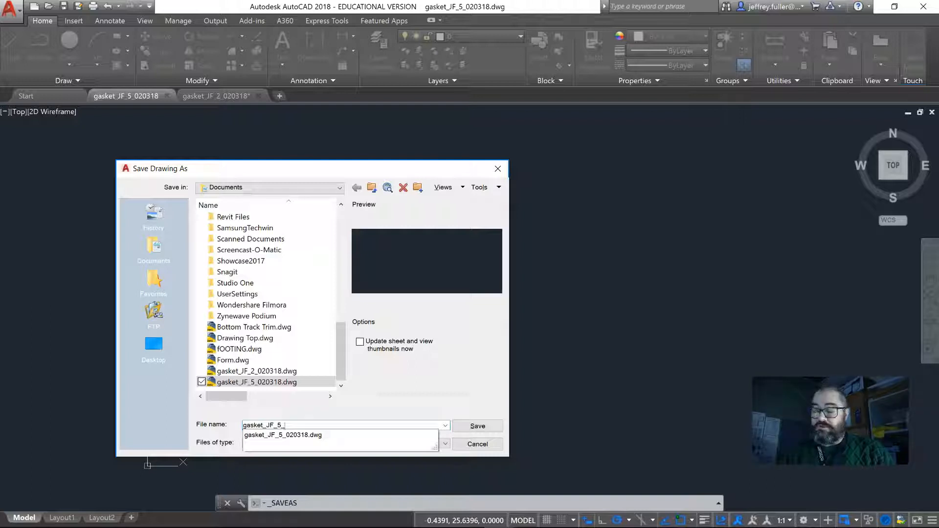
{"action": "type", "text": "01"}
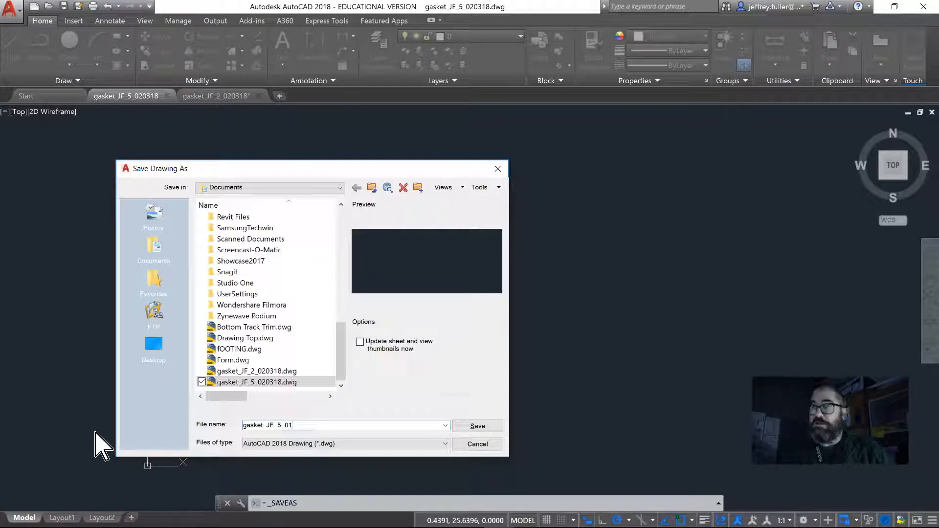
{"action": "type", "text": "03"}
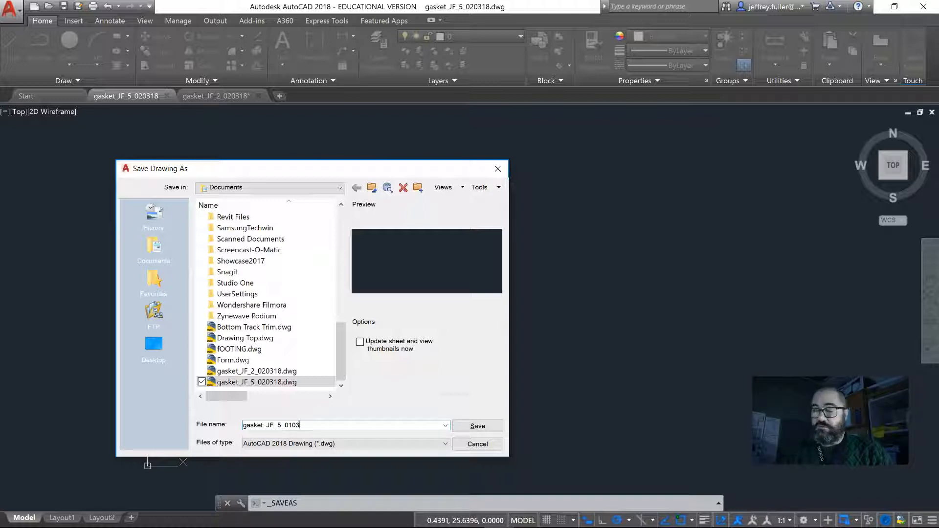
{"action": "type", "text": "18"}
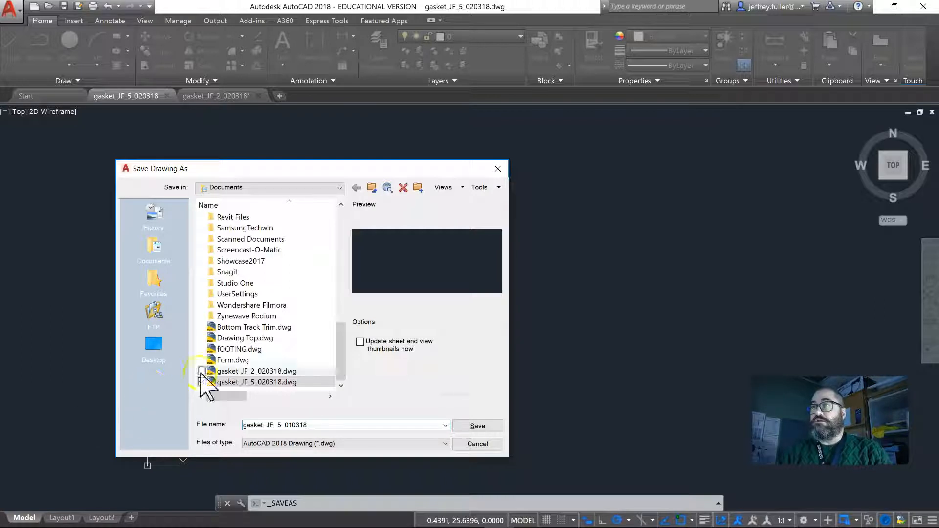
{"action": "left_click", "coordinate": [242, 429]}
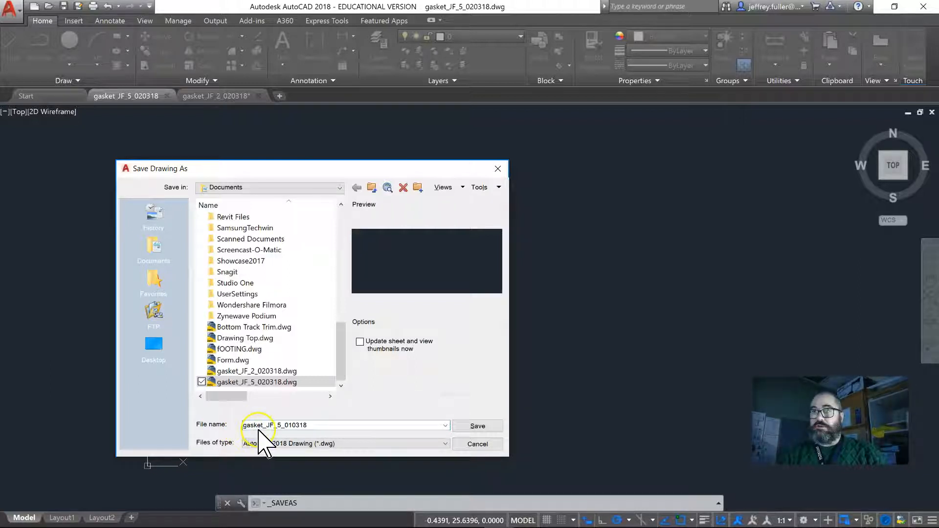
{"action": "left_click", "coordinate": [267, 431]}
{"action": "left_click", "coordinate": [282, 426]}
{"action": "left_click", "coordinate": [484, 426]}
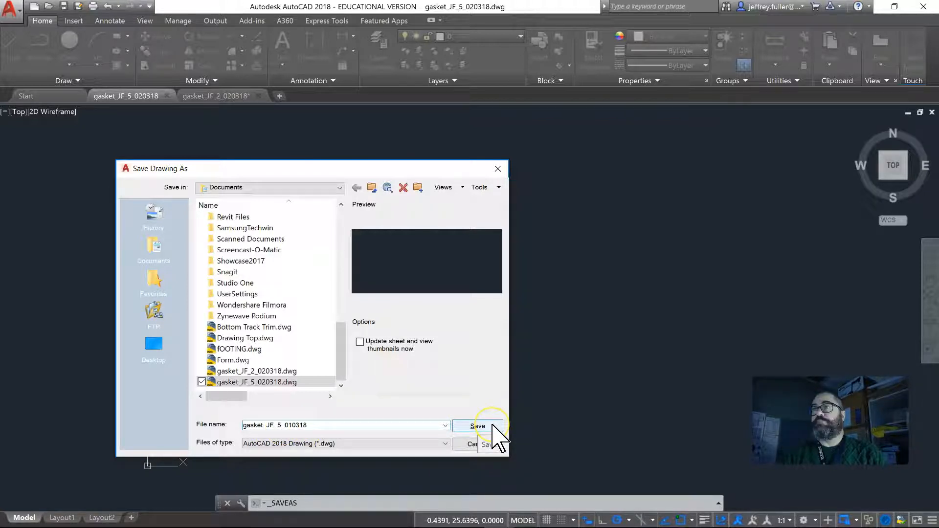
{"action": "left_click", "coordinate": [495, 430]}
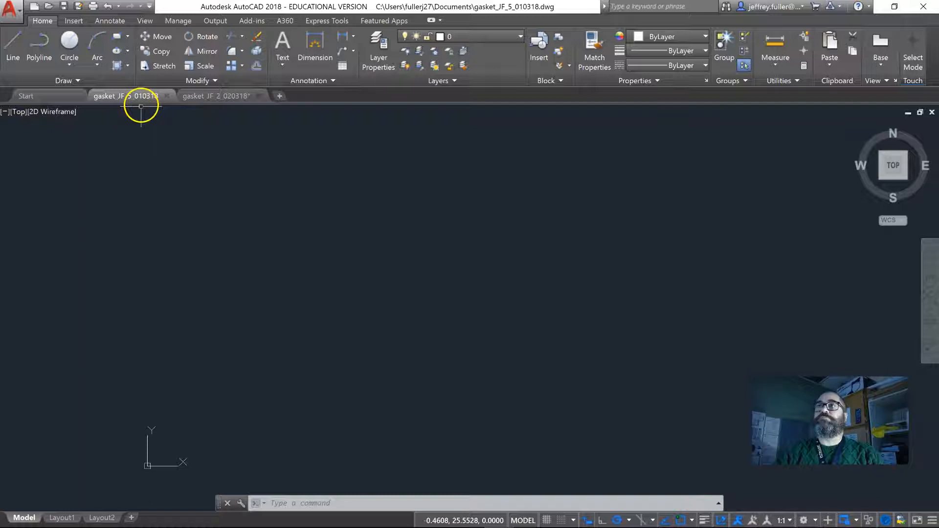
- Close the gasket_JF_2_020318 drawing without saving its changes
{"action": "mouse_move", "coordinate": [135, 100]}
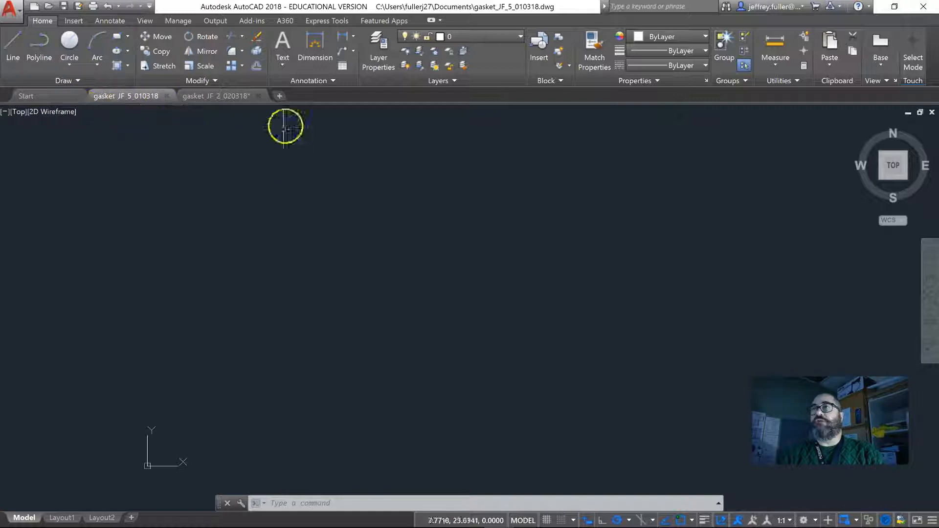
{"action": "left_click", "coordinate": [259, 96]}
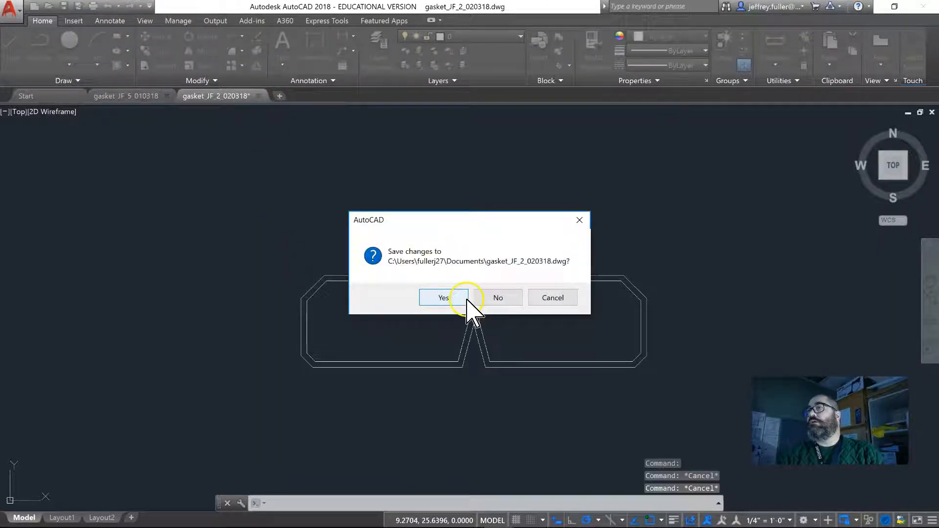
{"action": "left_click", "coordinate": [489, 303]}
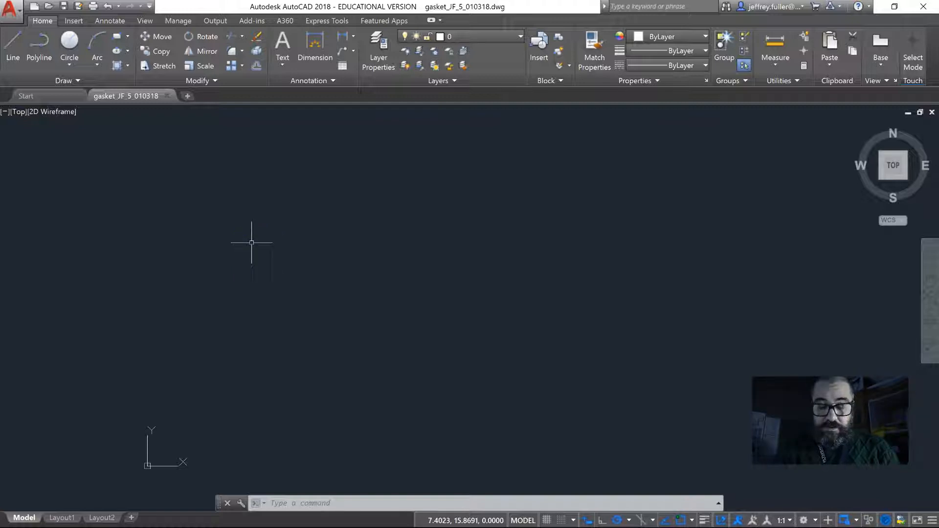
- Set the drawing units to Architectural length type with Inches as the insertion scale
{"action": "type", "text": "pol"}
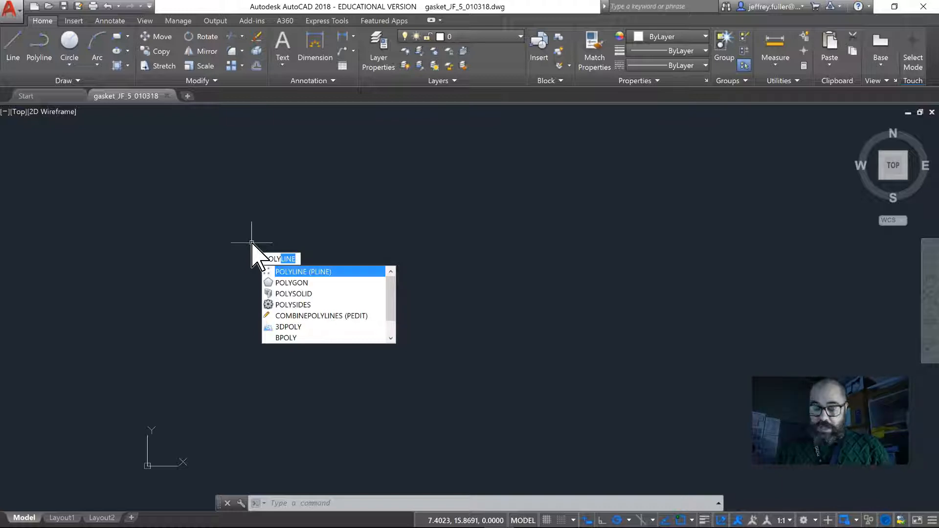
{"action": "key", "text": "Return"}
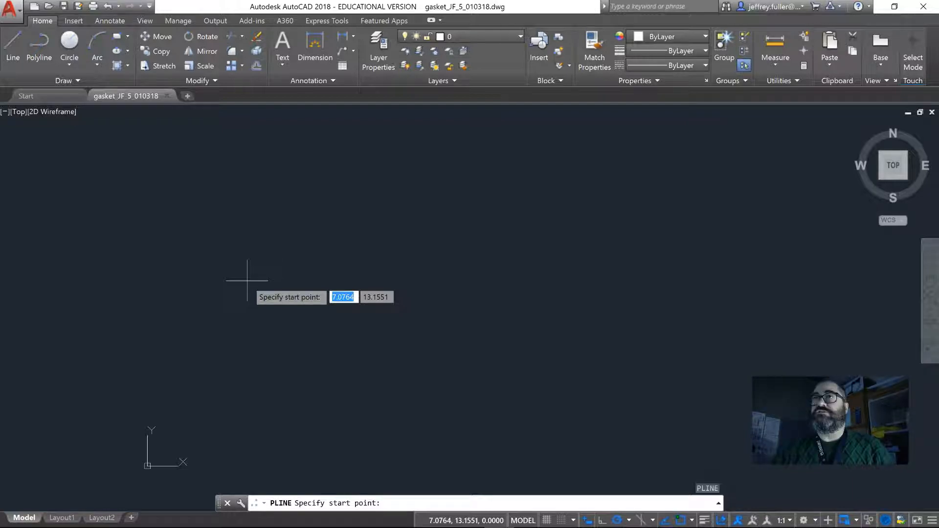
{"action": "left_click", "coordinate": [14, 14]}
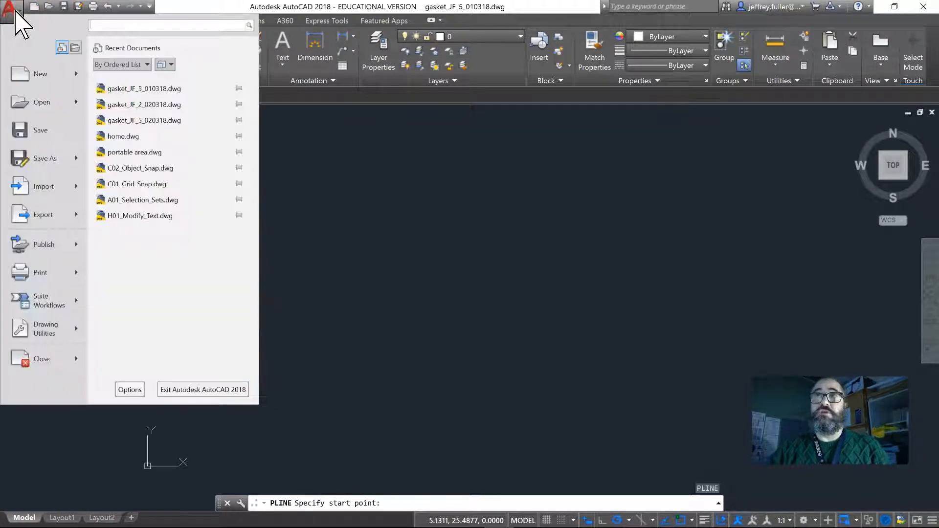
{"action": "left_click", "coordinate": [43, 332]}
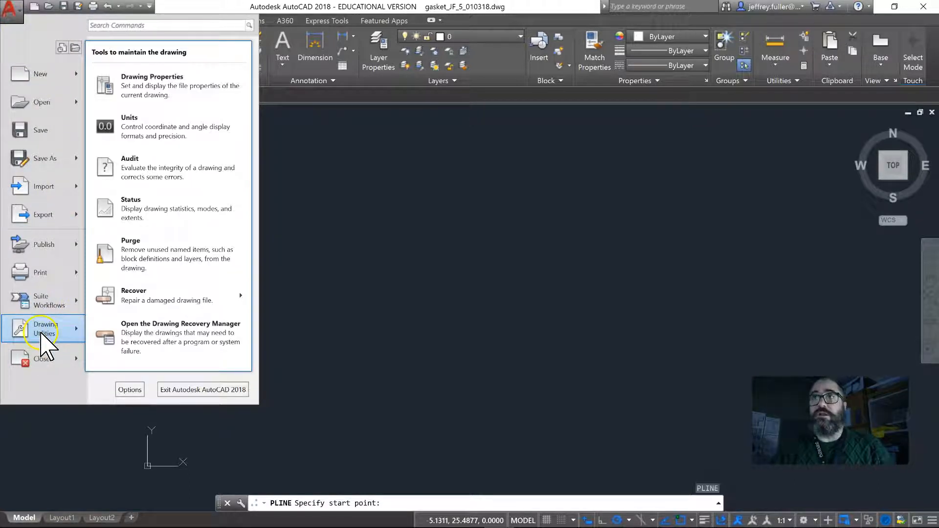
{"action": "left_click", "coordinate": [156, 134]}
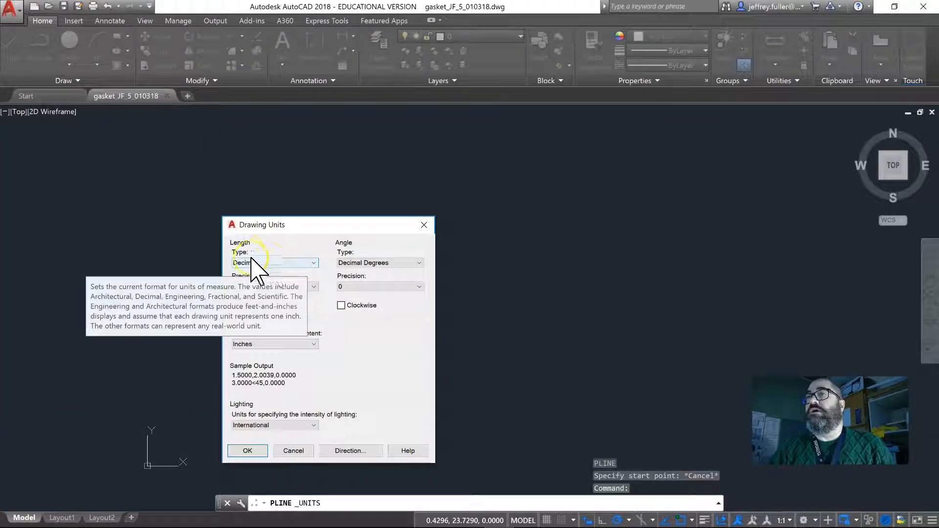
{"action": "left_click", "coordinate": [310, 265]}
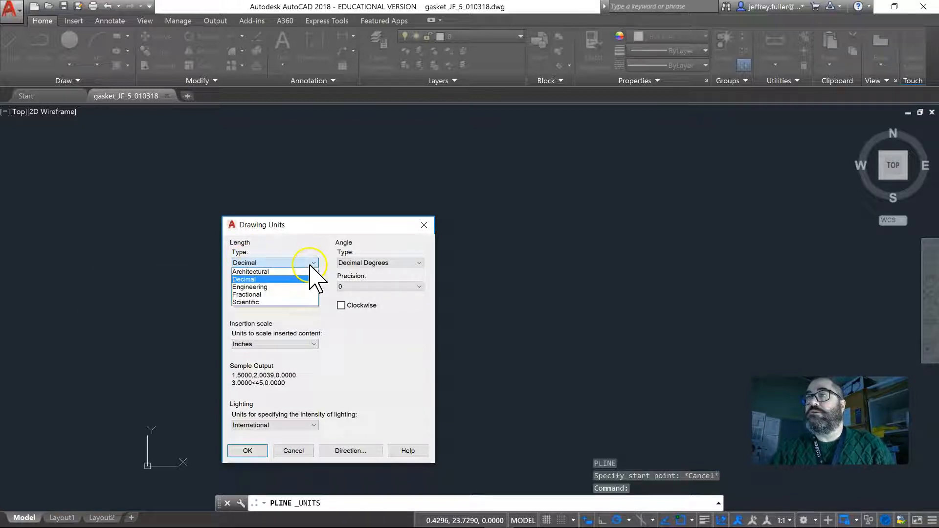
{"action": "left_click", "coordinate": [268, 272]}
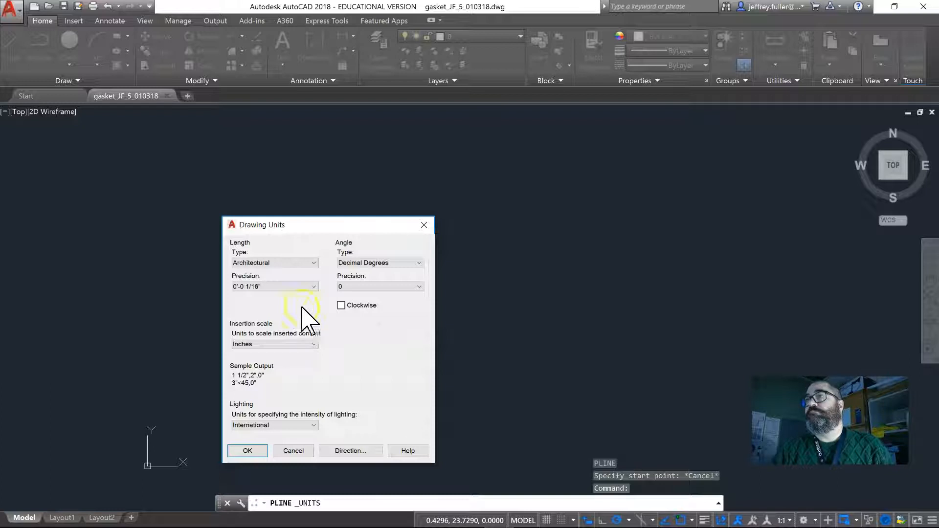
{"action": "left_click", "coordinate": [265, 344]}
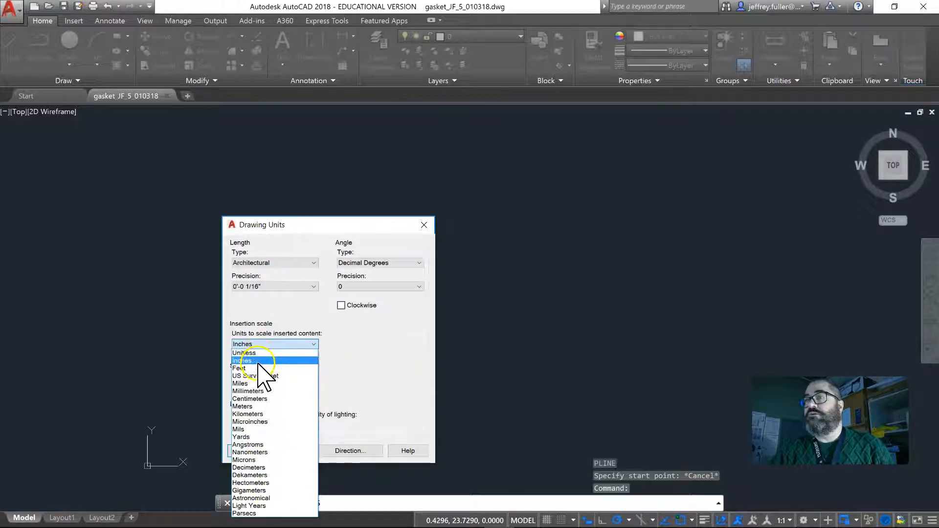
{"action": "left_click", "coordinate": [257, 362]}
{"action": "left_click", "coordinate": [314, 345]}
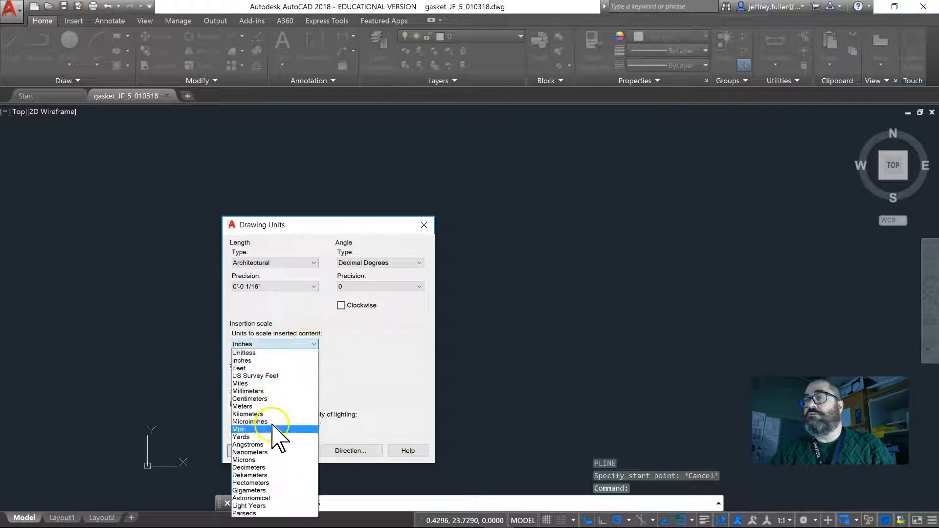
{"action": "left_click", "coordinate": [307, 361]}
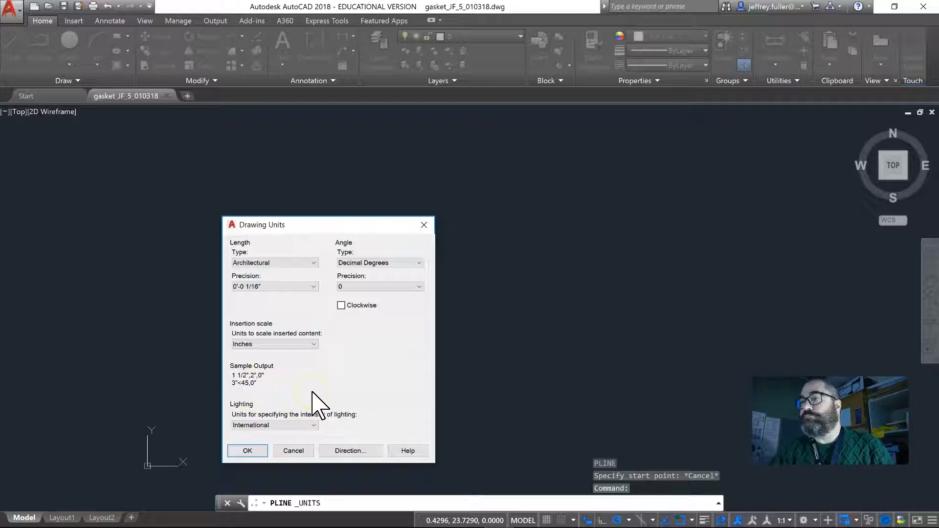
{"action": "left_click", "coordinate": [248, 450]}
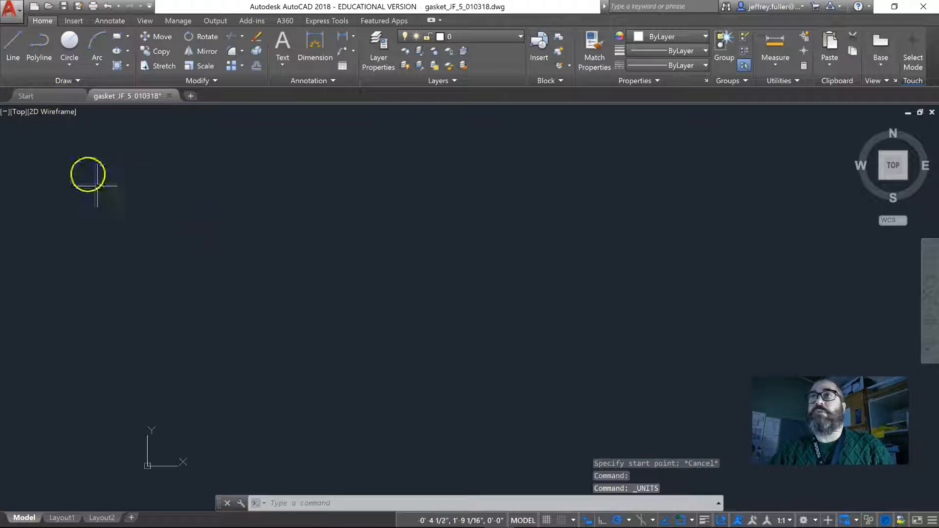
- Draw a vertical polyline segment 8' long upward from a start point near the origin
{"action": "type", "text": "poly"}
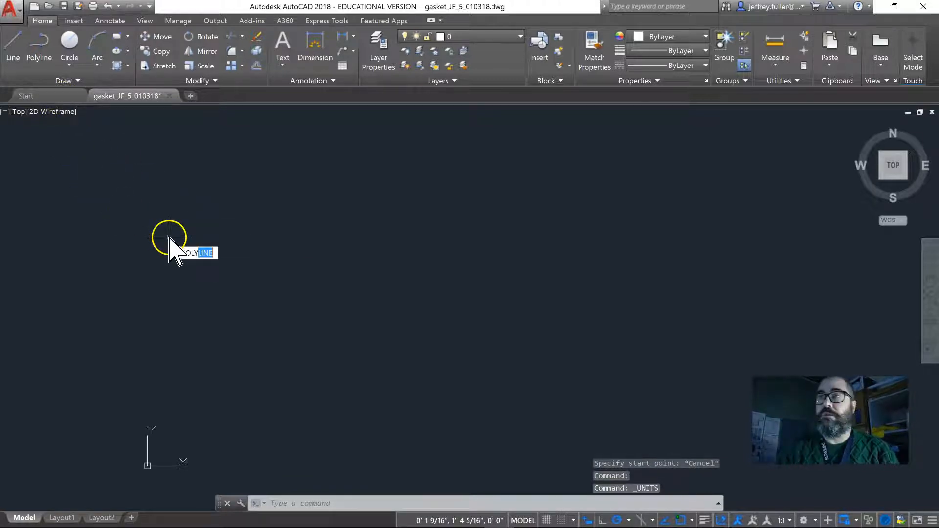
{"action": "key", "text": "Return"}
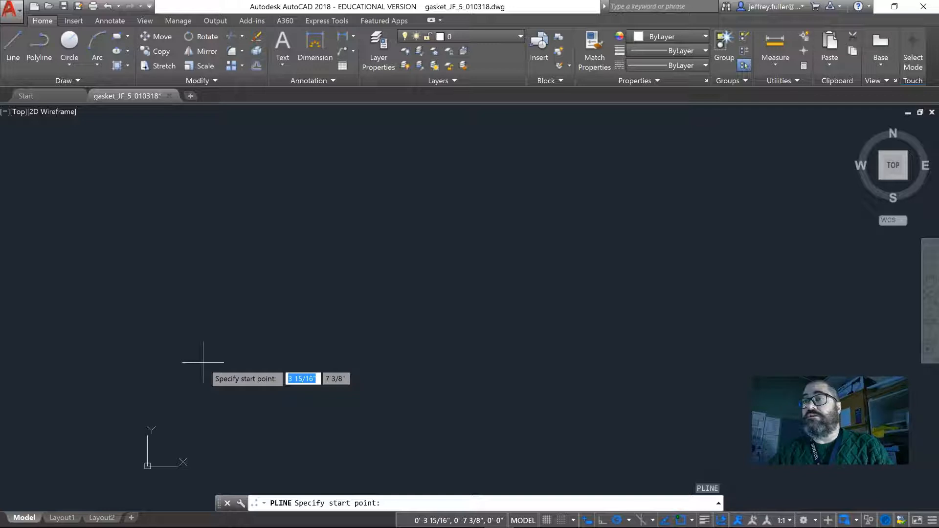
{"action": "left_click", "coordinate": [203, 362]}
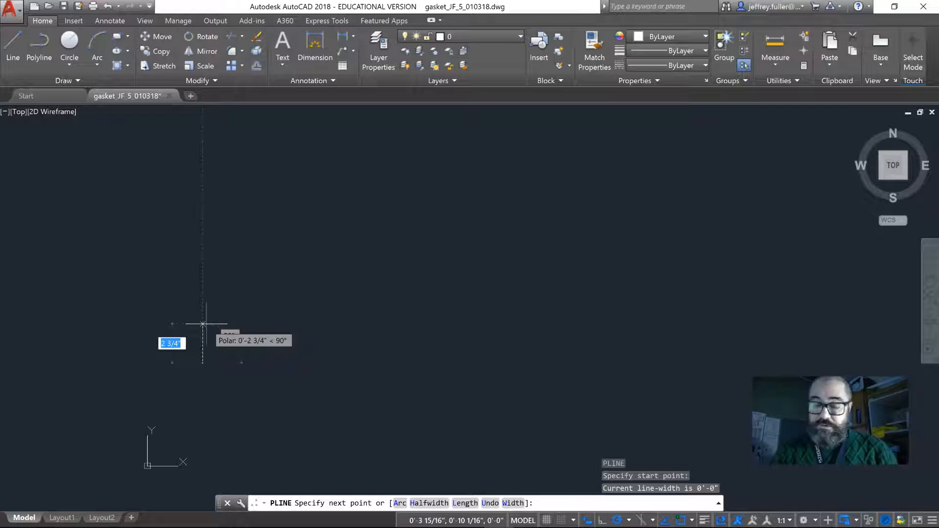
{"action": "type", "text": "8'"}
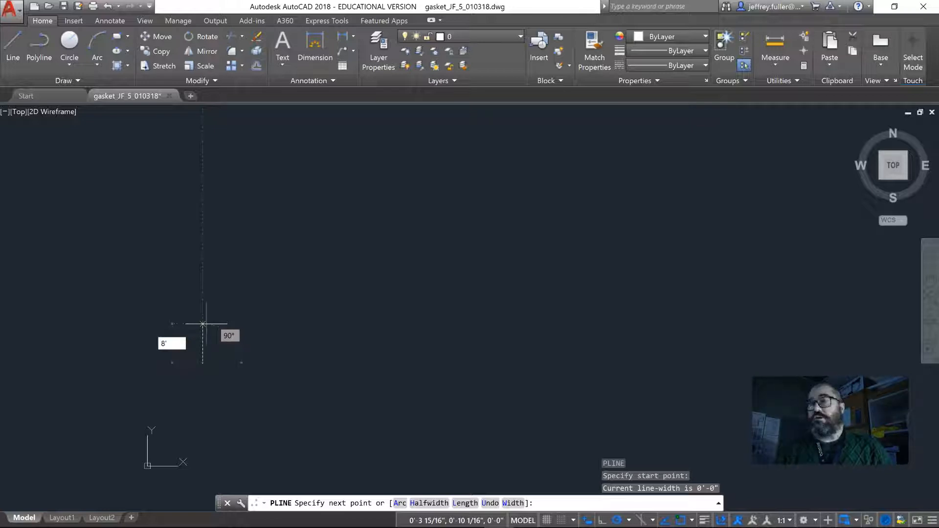
{"action": "key", "text": "Return"}
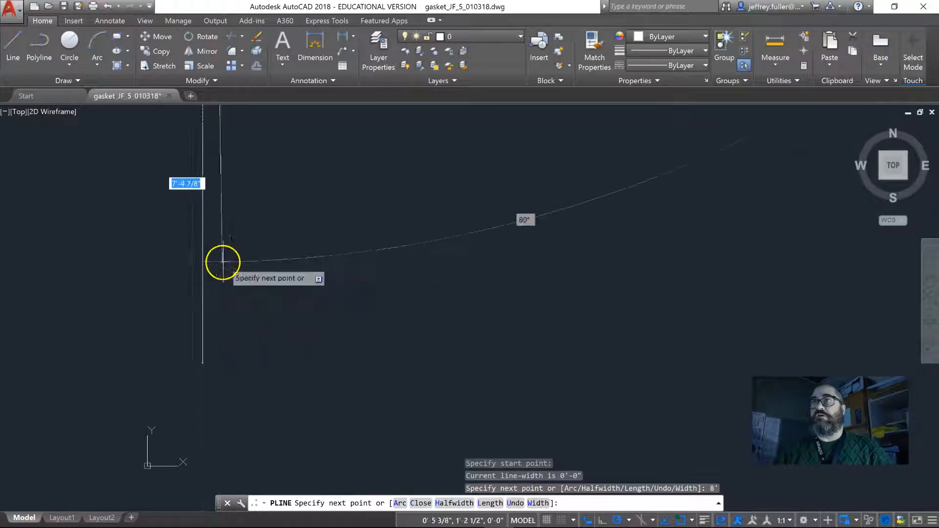
{"action": "scroll", "coordinate": [221, 263], "scroll_direction": "down", "scroll_amount": 3}
{"action": "middle_click_drag", "start_coordinate": [223, 263], "coordinate": [124, 396]}
{"action": "middle_click_drag", "start_coordinate": [353, 298], "coordinate": [257, 358]}
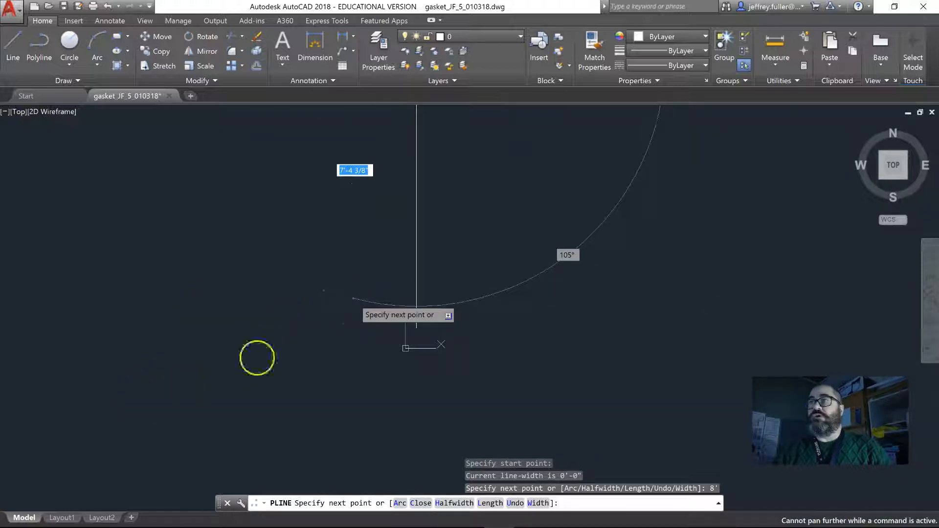
{"action": "middle_click_drag", "start_coordinate": [508, 293], "coordinate": [333, 375]}
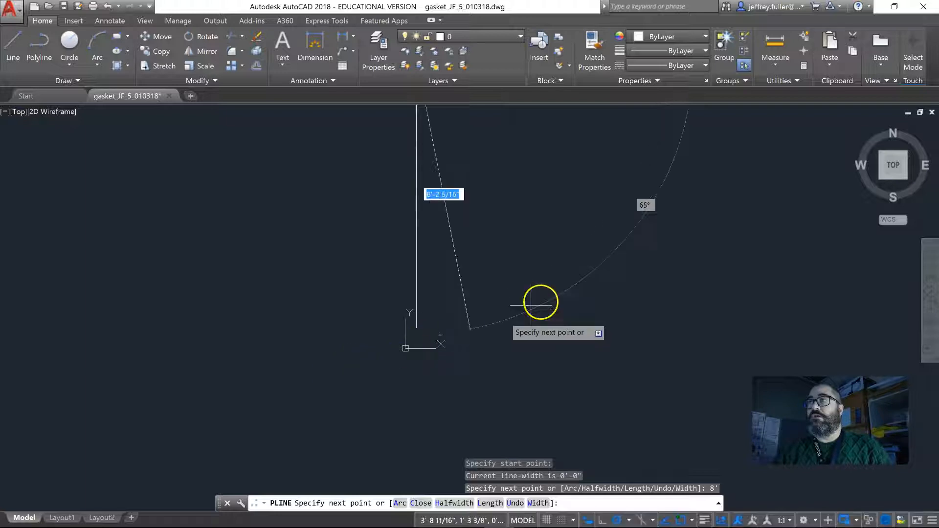
{"action": "middle_click_drag", "start_coordinate": [569, 260], "coordinate": [283, 317]}
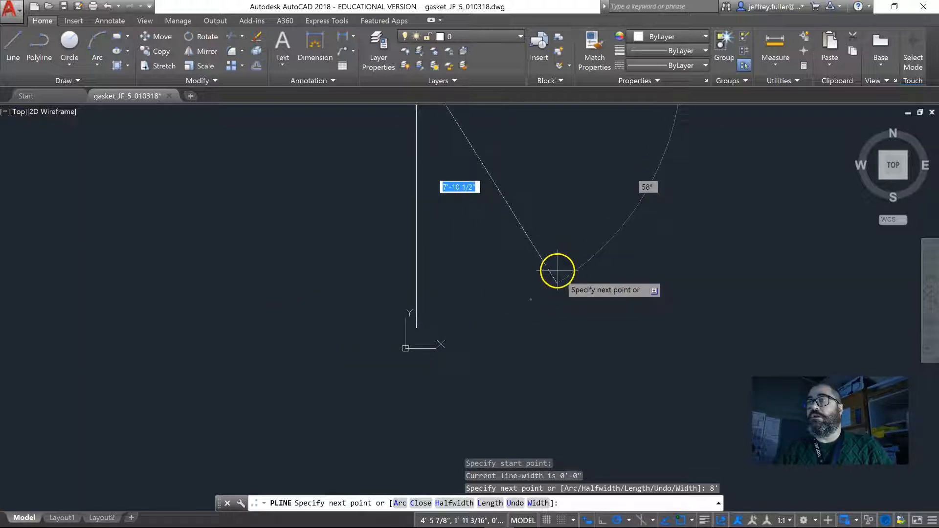
{"action": "middle_click_drag", "start_coordinate": [552, 283], "coordinate": [608, 361]}
{"action": "middle_click_drag", "start_coordinate": [637, 298], "coordinate": [300, 376]}
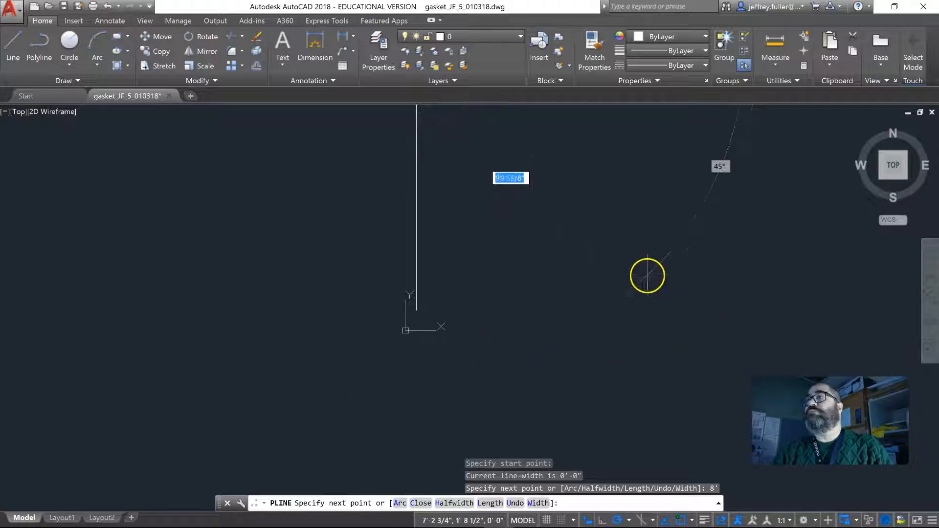
{"action": "key", "text": "Escape"}
- Draw a horizontal polyline segment 15' long to the right from the upper end of the vertical line
{"action": "middle_click_drag", "start_coordinate": [644, 272], "coordinate": [579, 296]}
{"action": "middle_click_drag", "start_coordinate": [506, 312], "coordinate": [487, 402]}
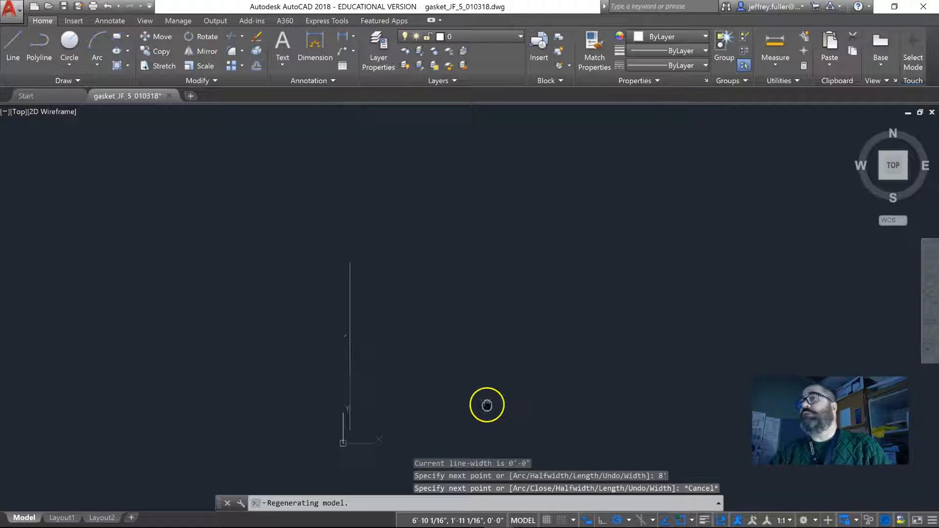
{"action": "scroll", "coordinate": [365, 274], "scroll_direction": "up", "scroll_amount": 2}
{"action": "scroll", "coordinate": [369, 273], "scroll_direction": "down", "scroll_amount": 1}
{"action": "middle_click_drag", "start_coordinate": [369, 272], "coordinate": [360, 181]}
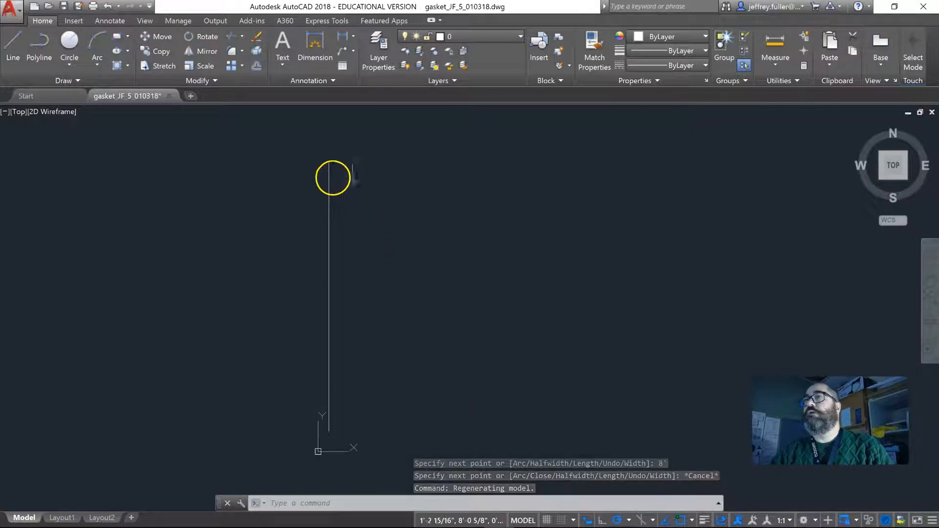
{"action": "left_click", "coordinate": [10, 39]}
{"action": "type", "text": "poly"}
{"action": "key", "text": "Return"}
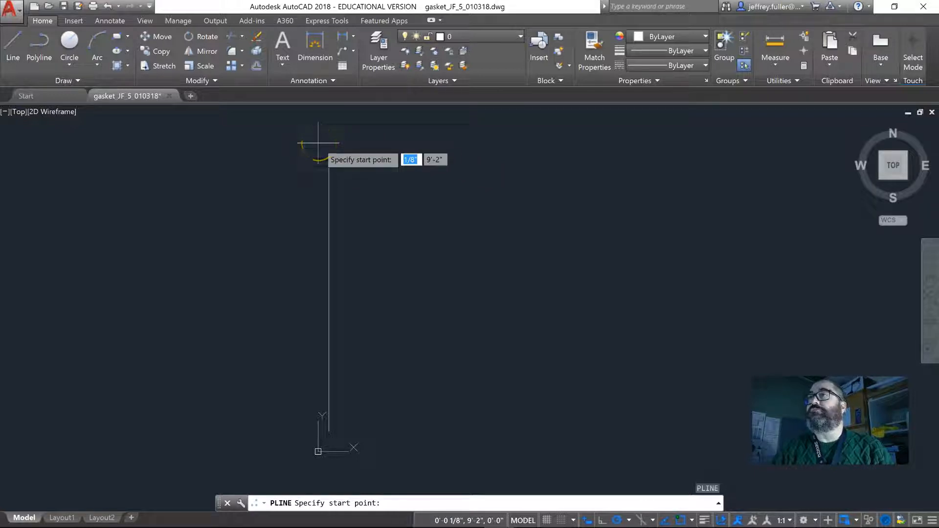
{"action": "left_click", "coordinate": [329, 161]}
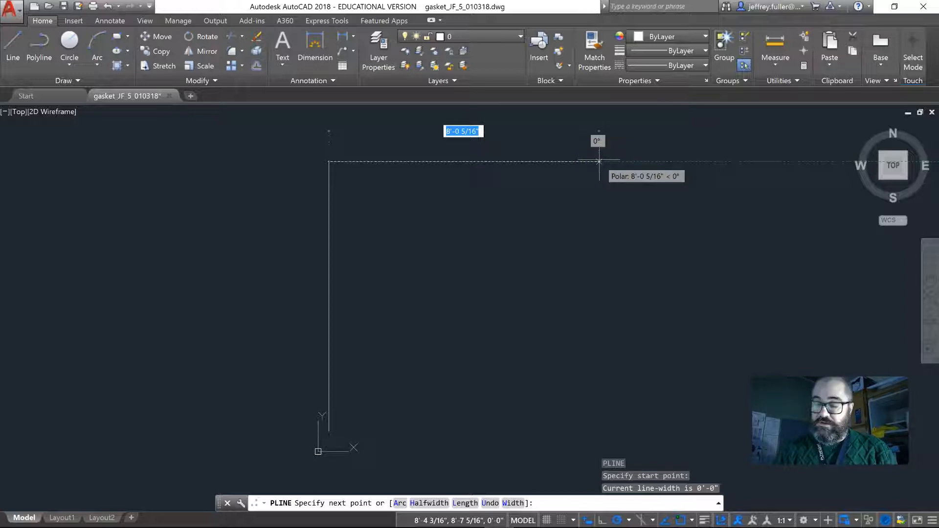
{"action": "type", "text": "15'"}
{"action": "key", "text": "Return"}
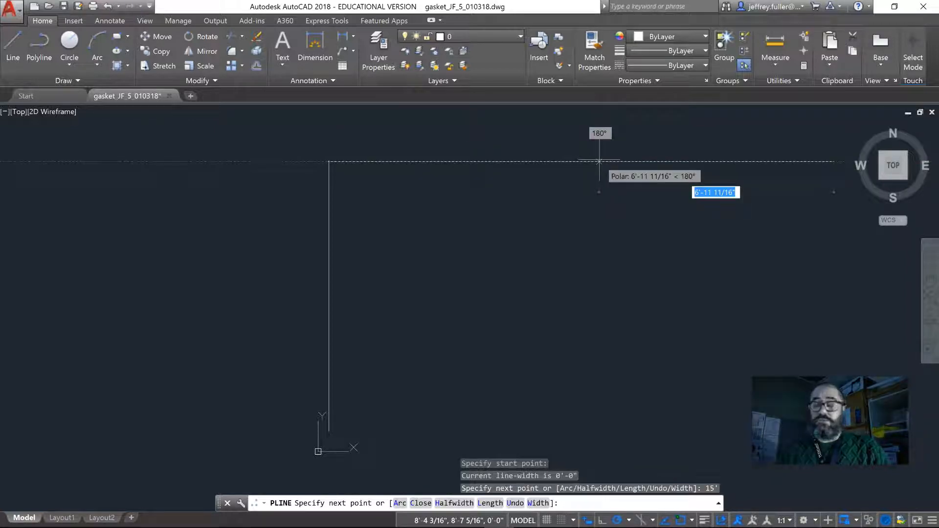
- Complete the rectangle by continuing the polyline down level with the first line's lower end and back to that endpoint
{"action": "middle_click_drag", "start_coordinate": [677, 213], "coordinate": [549, 214]}
{"action": "scroll", "coordinate": [549, 213], "scroll_direction": "down", "scroll_amount": 2}
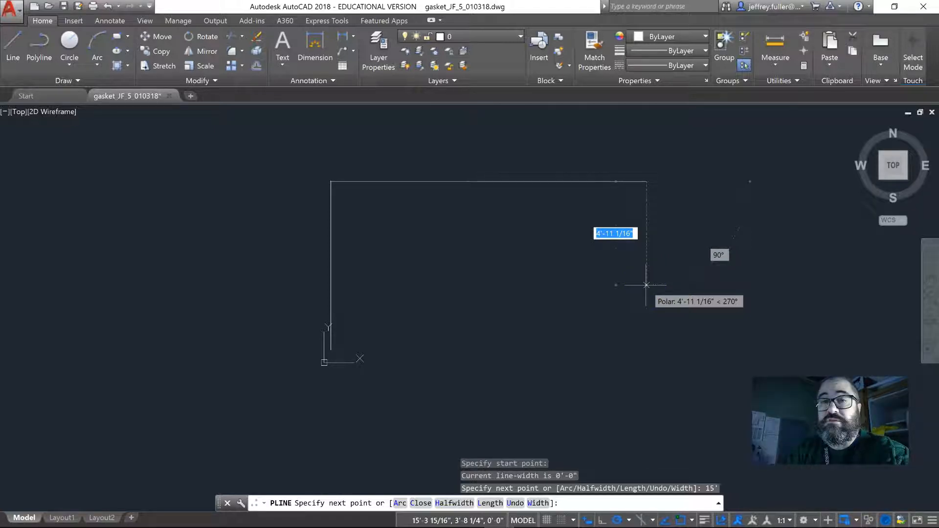
{"action": "left_click", "coordinate": [646, 286]}
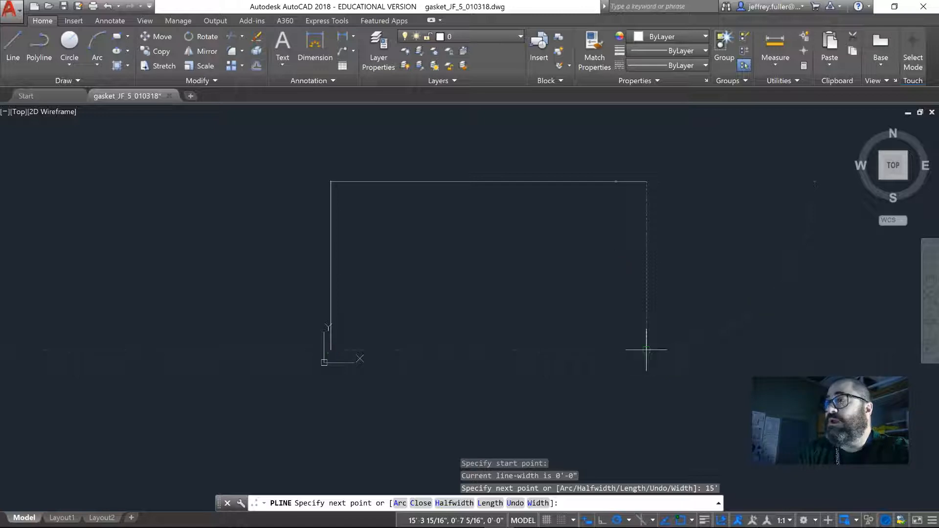
{"action": "left_click", "coordinate": [646, 350]}
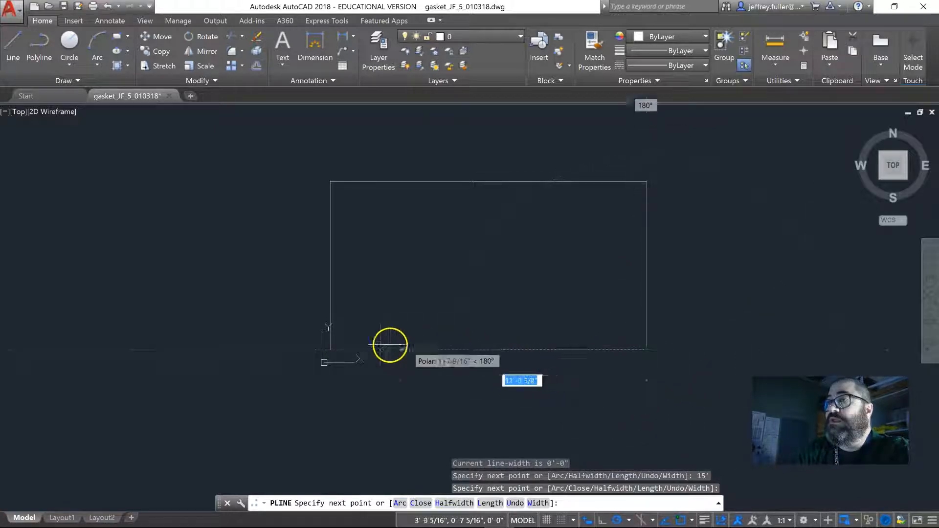
{"action": "left_click", "coordinate": [333, 347]}
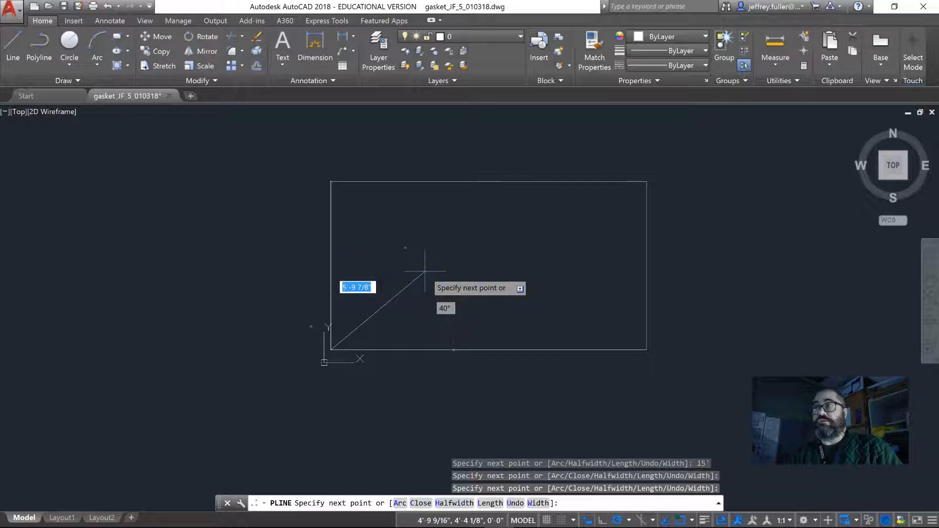
{"action": "key", "text": "Escape"}
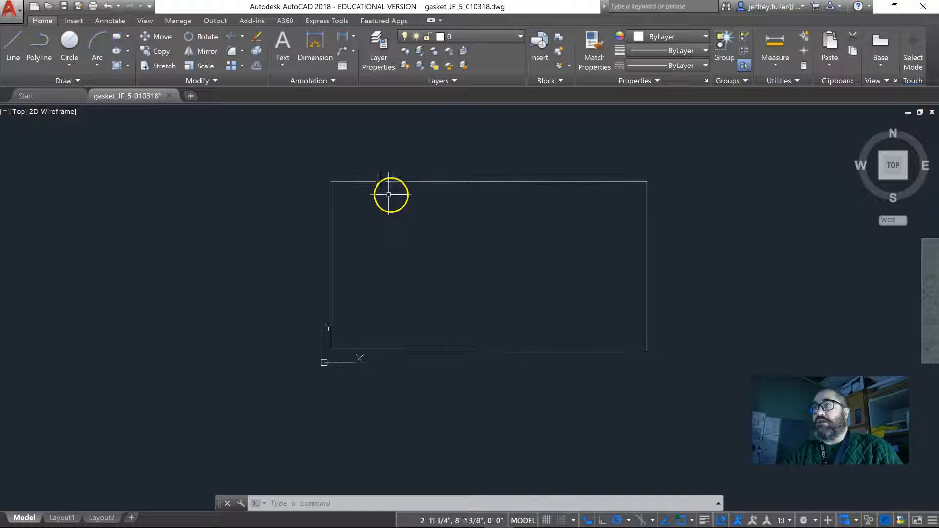
{"action": "left_click", "coordinate": [424, 182]}
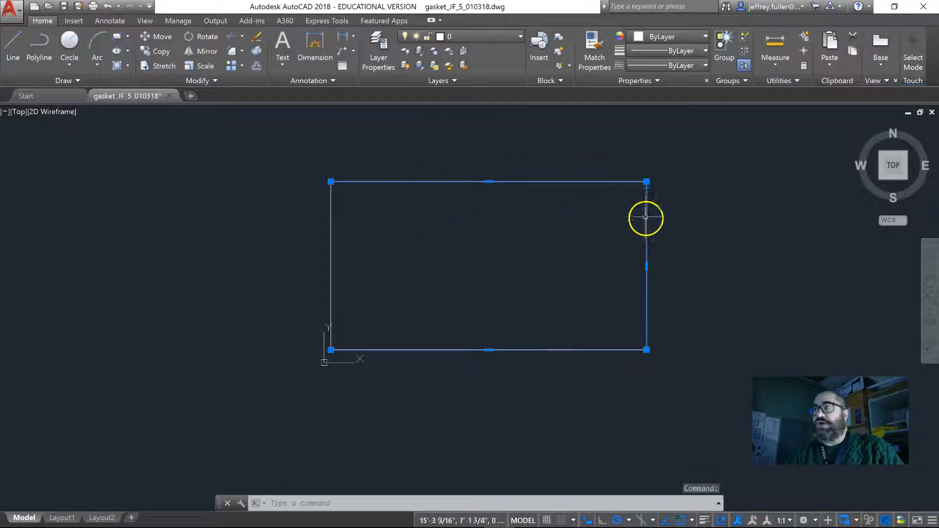
{"action": "key", "text": "Escape"}
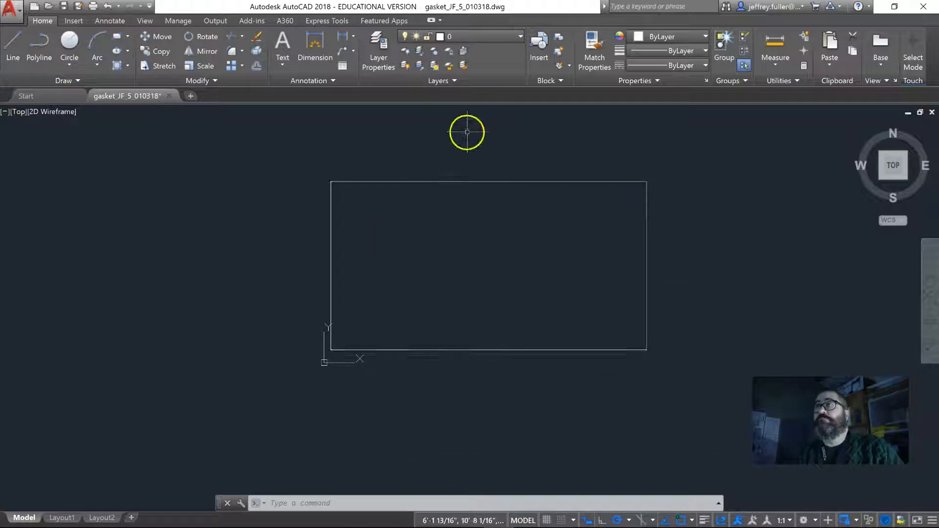
- Draw a circle with a 3' radius centred on the rectangle's upper-right corner
{"action": "mouse_move", "coordinate": [462, 252]}
{"action": "middle_mouse_down"}
{"action": "mouse_move", "coordinate": [363, 315]}
{"action": "mouse_move", "coordinate": [340, 291]}
{"action": "middle_mouse_up"}
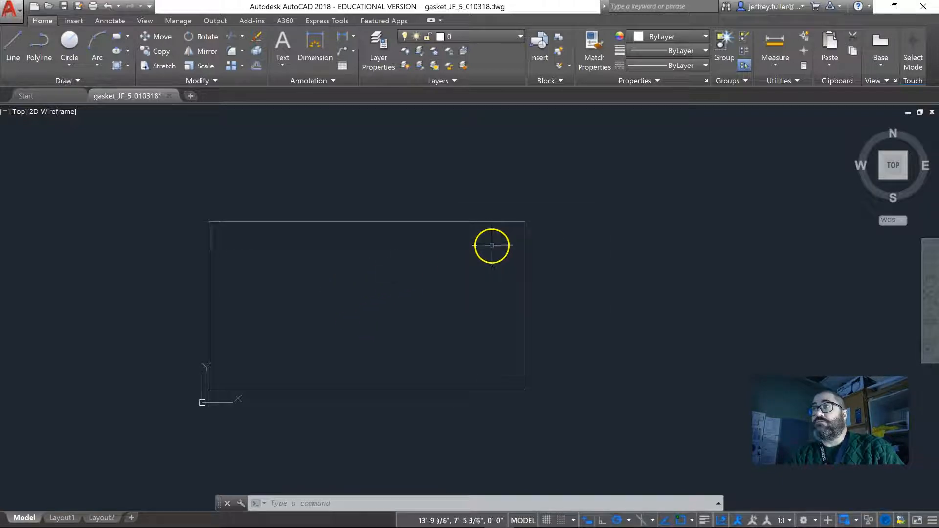
{"action": "middle_click_drag", "start_coordinate": [451, 275], "coordinate": [388, 307]}
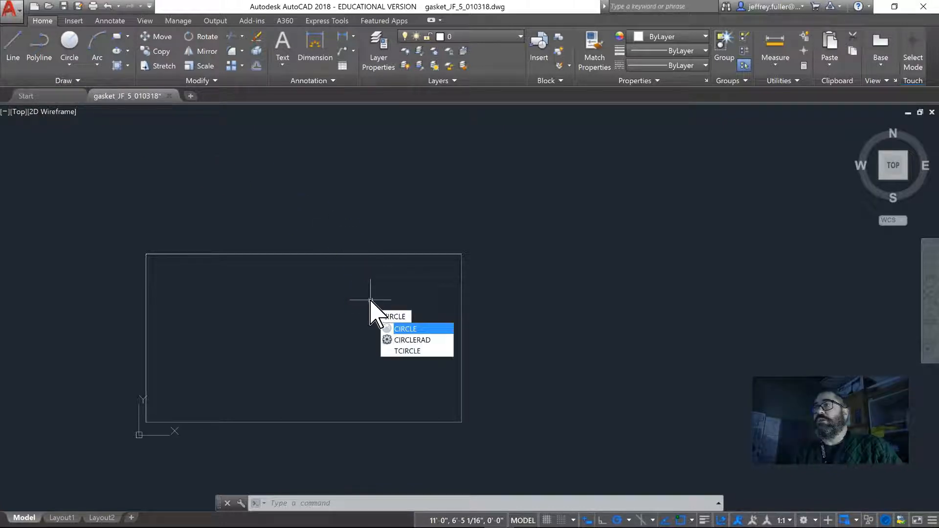
{"action": "left_click", "coordinate": [409, 323]}
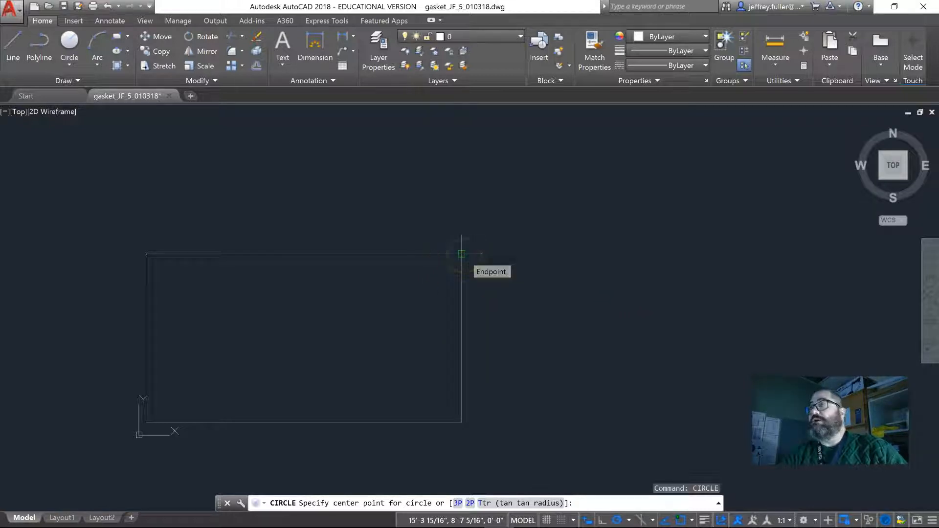
{"action": "left_click", "coordinate": [462, 254]}
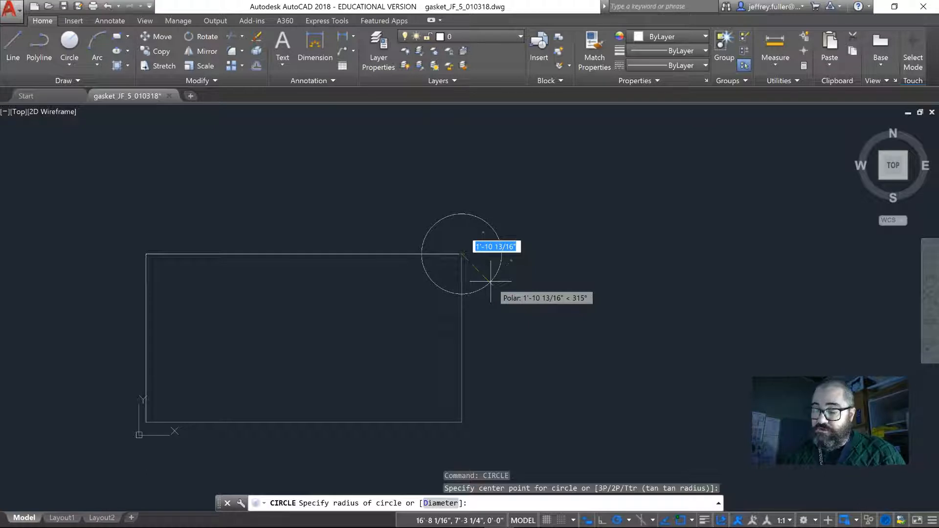
{"action": "type", "text": "3'"}
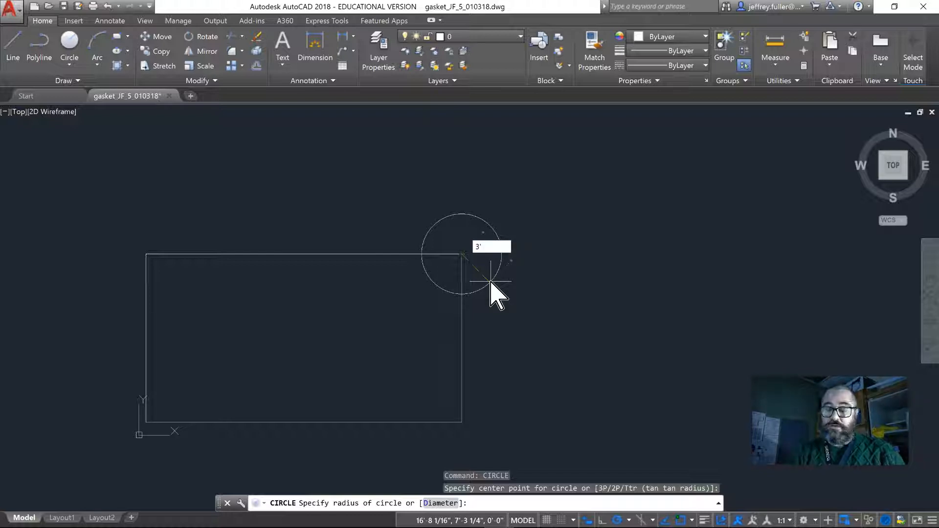
{"action": "key", "text": "Return"}
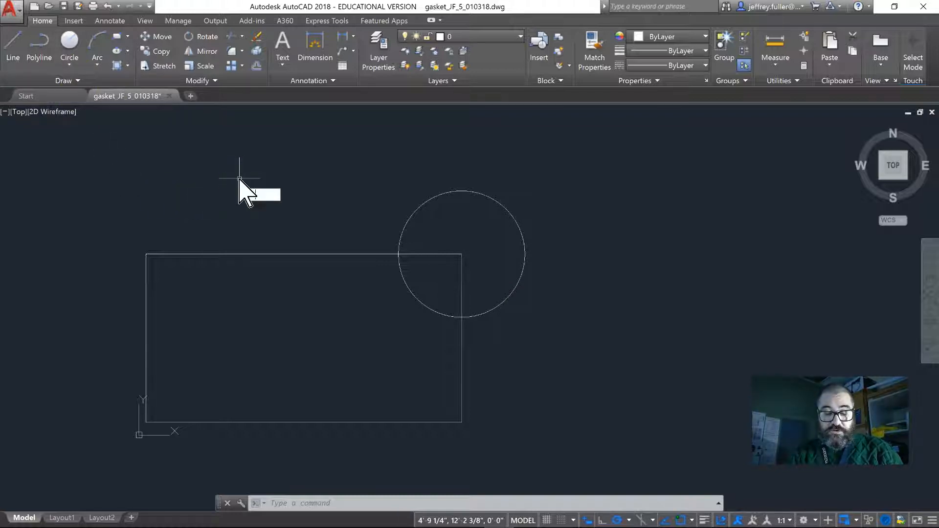
- Draw a concentric inner circle on the rectangle's upper-right corner, using the Diameter option with a value of 3'
{"action": "type", "text": "circle"}
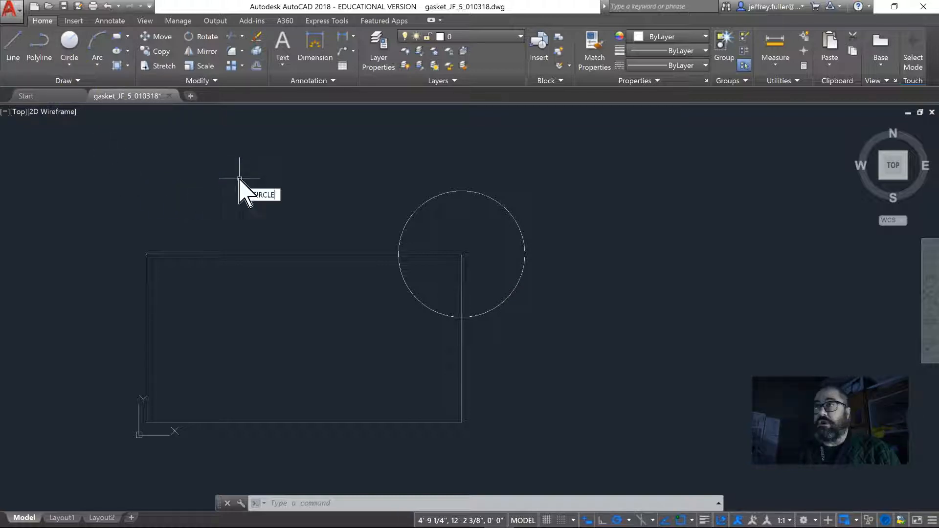
{"action": "left_click", "coordinate": [287, 208]}
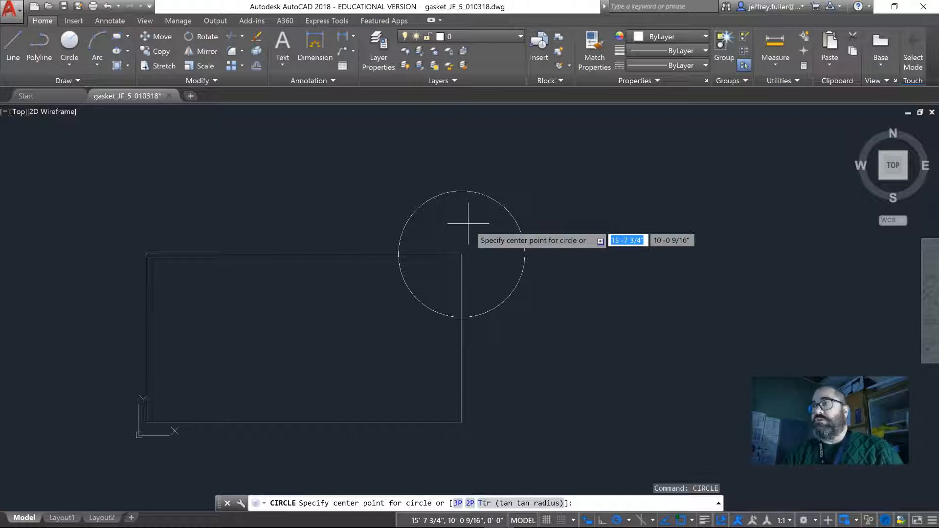
{"action": "left_click", "coordinate": [462, 254]}
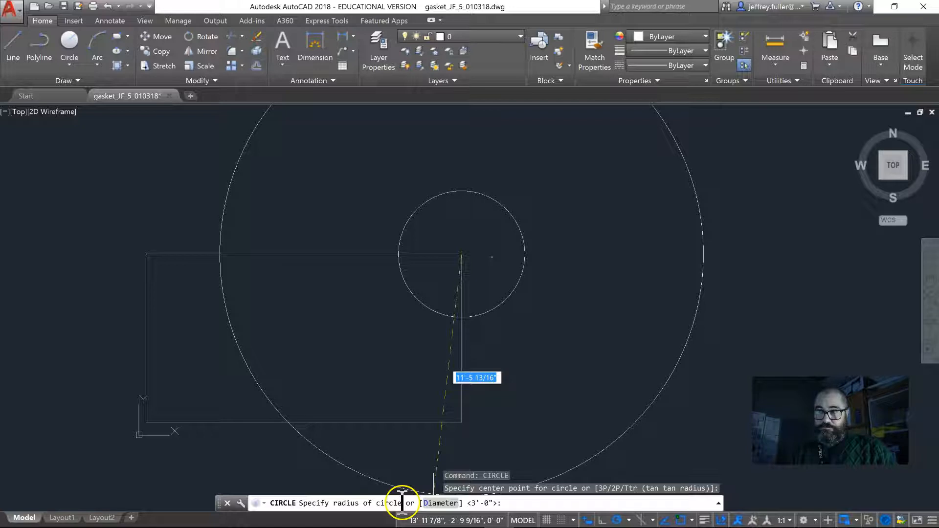
{"action": "left_click", "coordinate": [428, 507]}
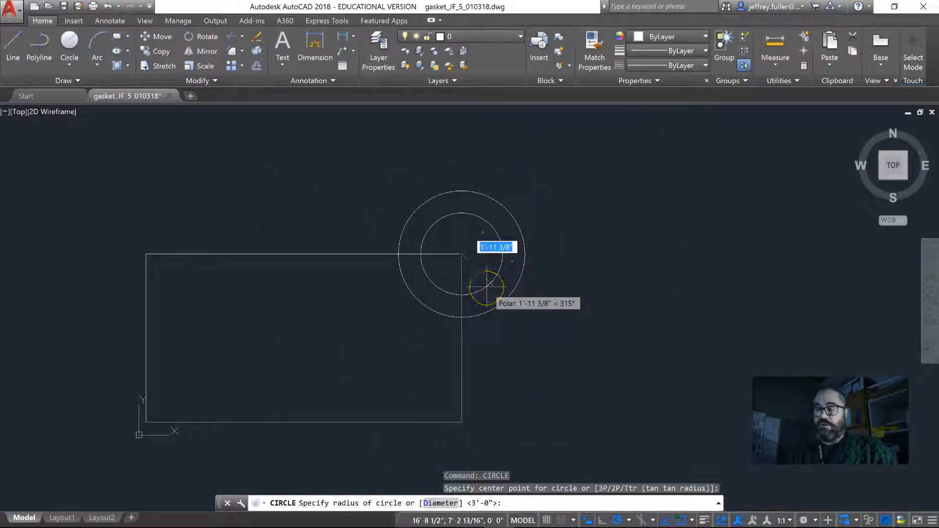
{"action": "type", "text": "d"}
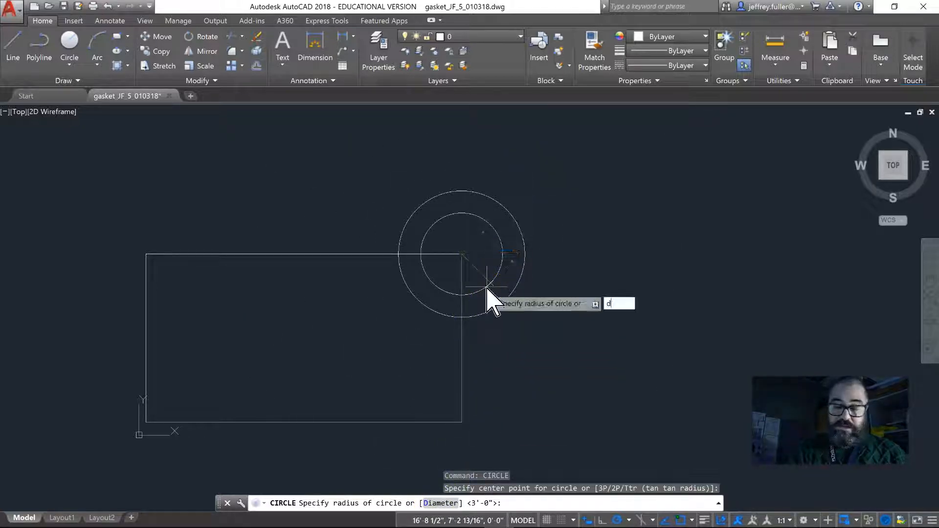
{"action": "key", "text": "Return"}
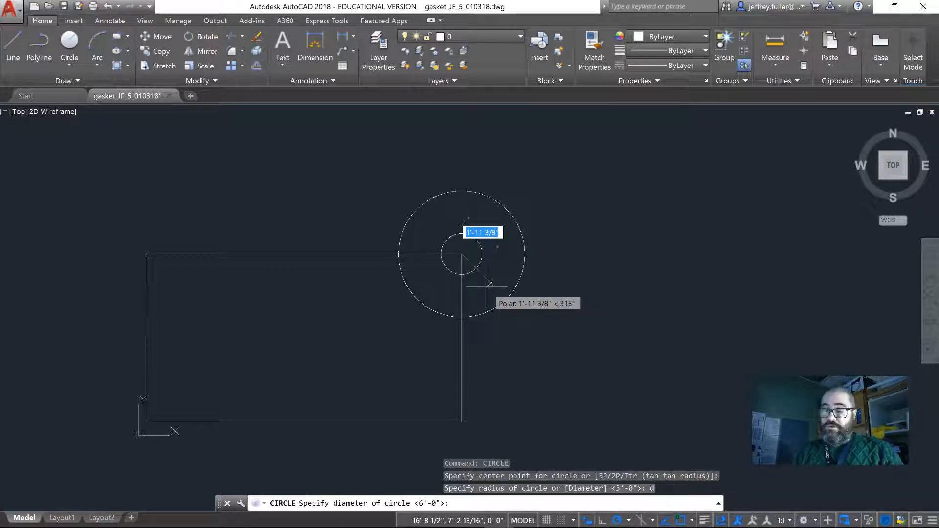
{"action": "type", "text": "3"}
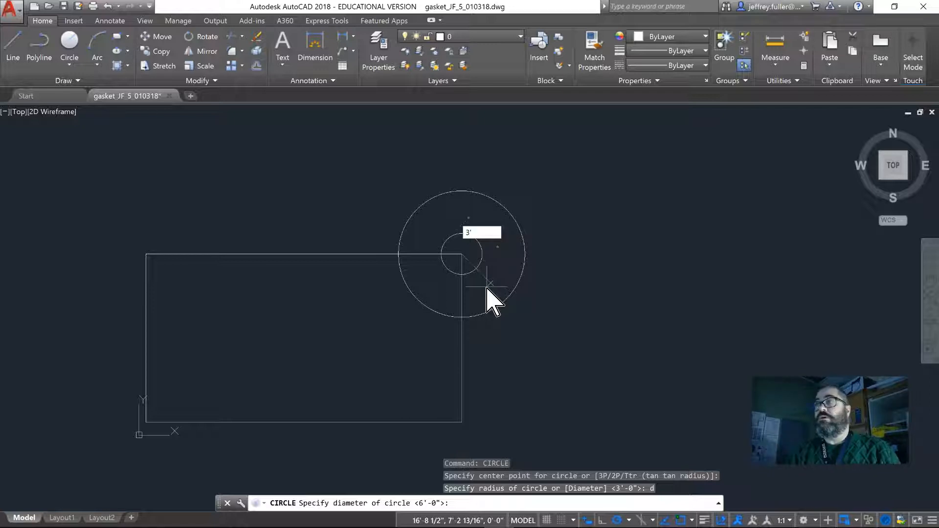
{"action": "type", "text": "'"}
{"action": "key", "text": "Return"}
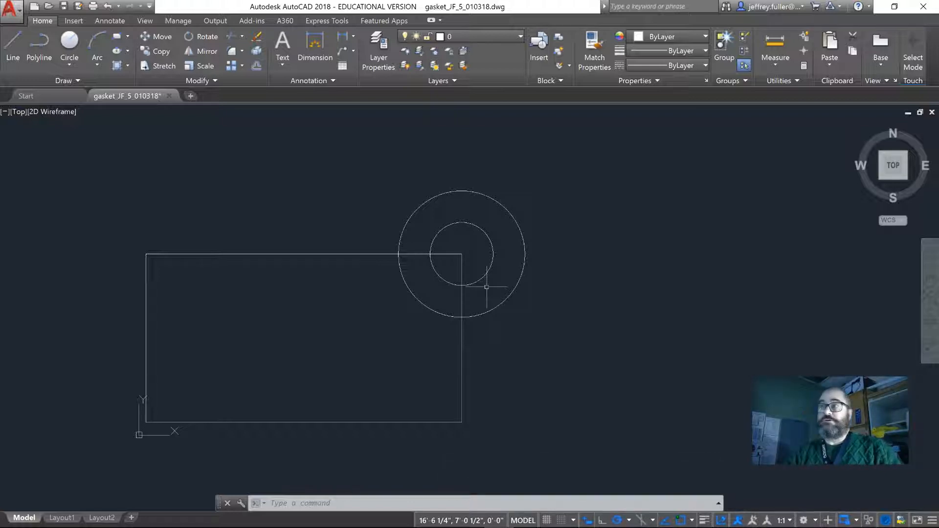
- Delete the inner circle at the rectangle's upper-right corner
{"action": "left_click", "coordinate": [489, 238]}
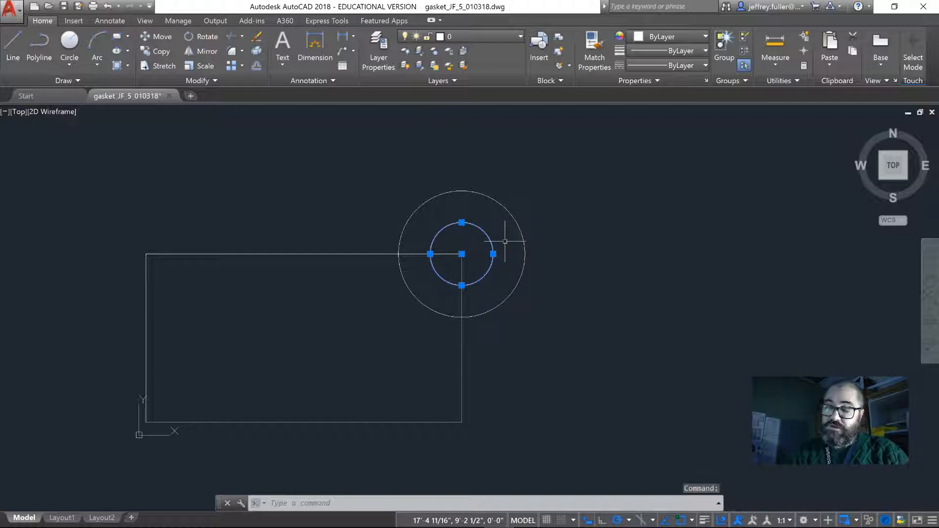
{"action": "key", "text": "Delete"}
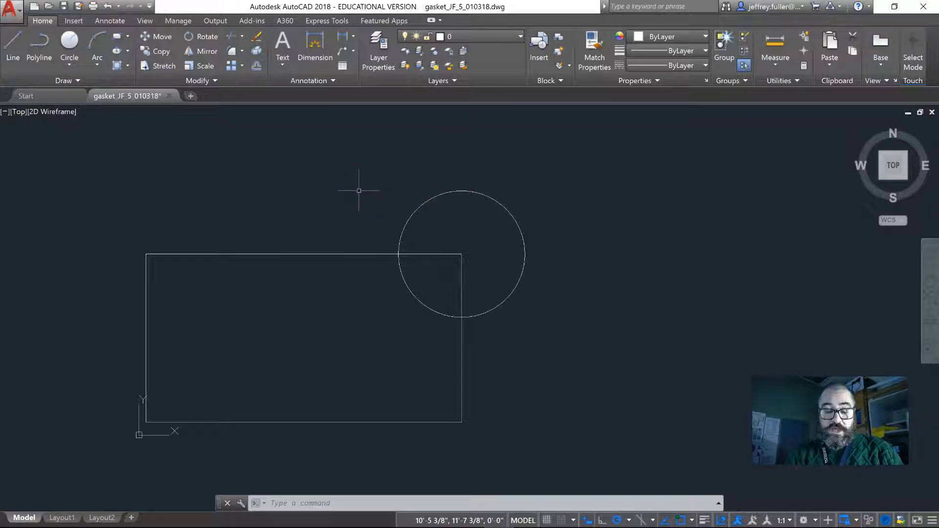
- Trim the rectangle's lines inside the remaining circle, using the circle as the cutting edge
{"action": "type", "text": "TRIM"}
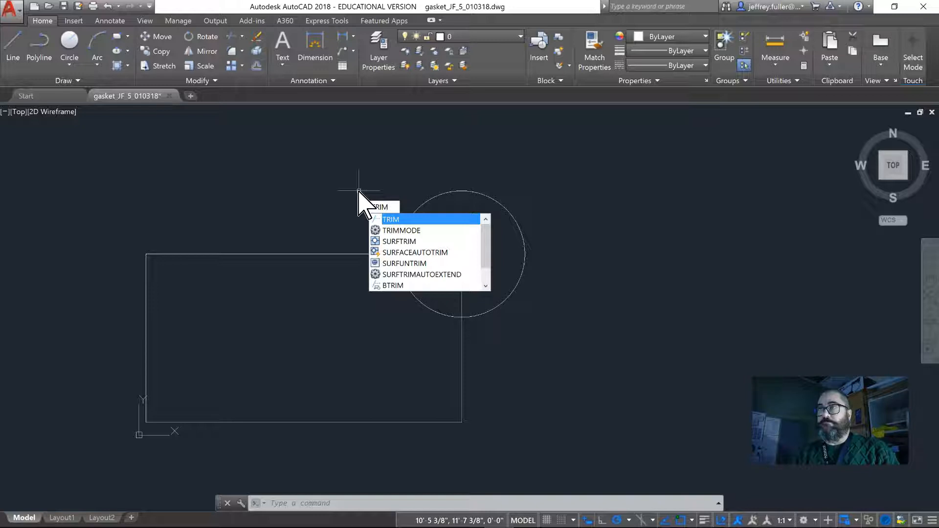
{"action": "key", "text": "Return"}
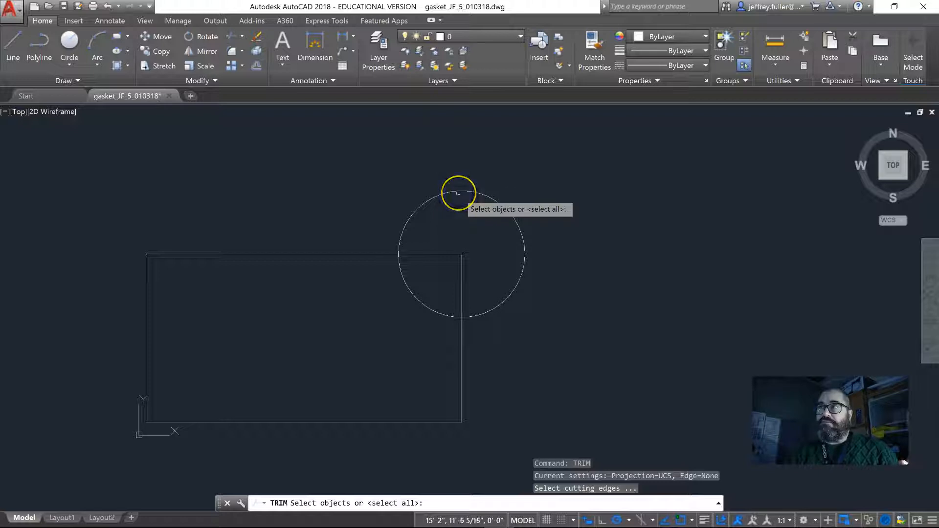
{"action": "left_click", "coordinate": [458, 192]}
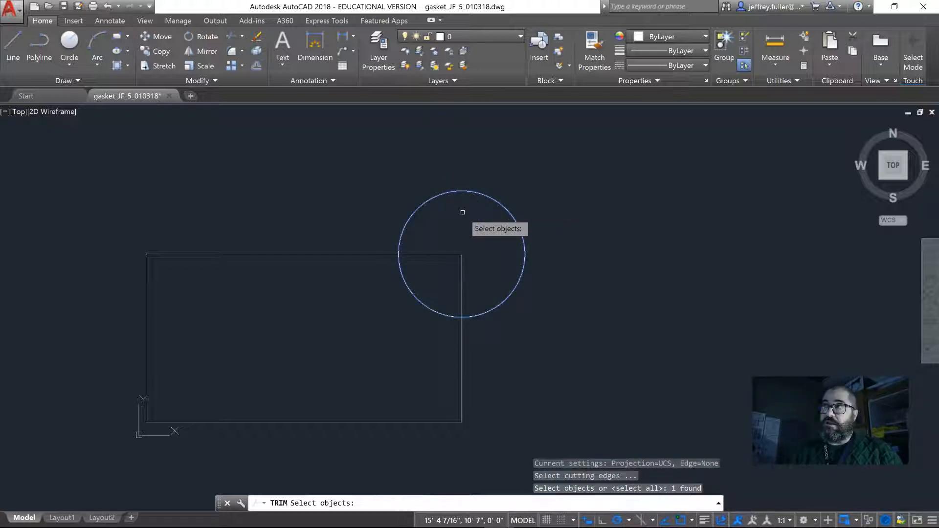
{"action": "key", "text": "Return"}
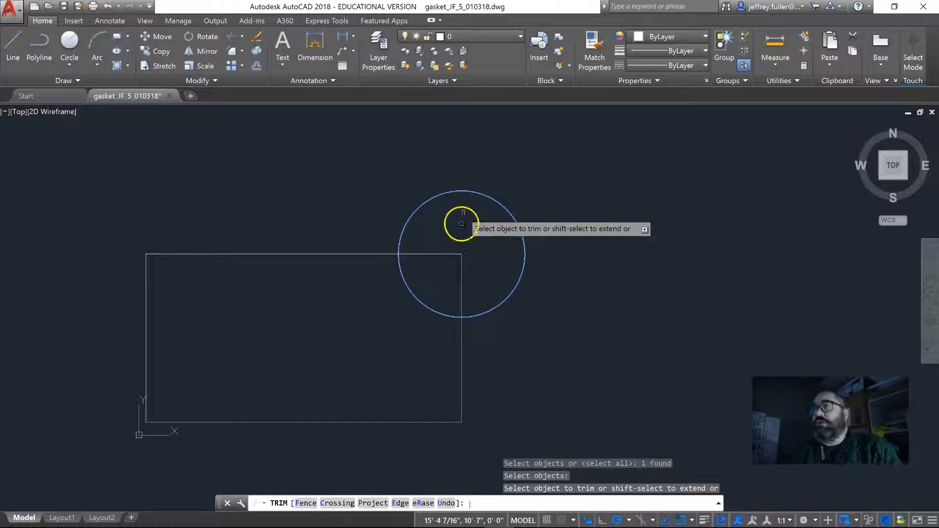
{"action": "left_click", "coordinate": [460, 262]}
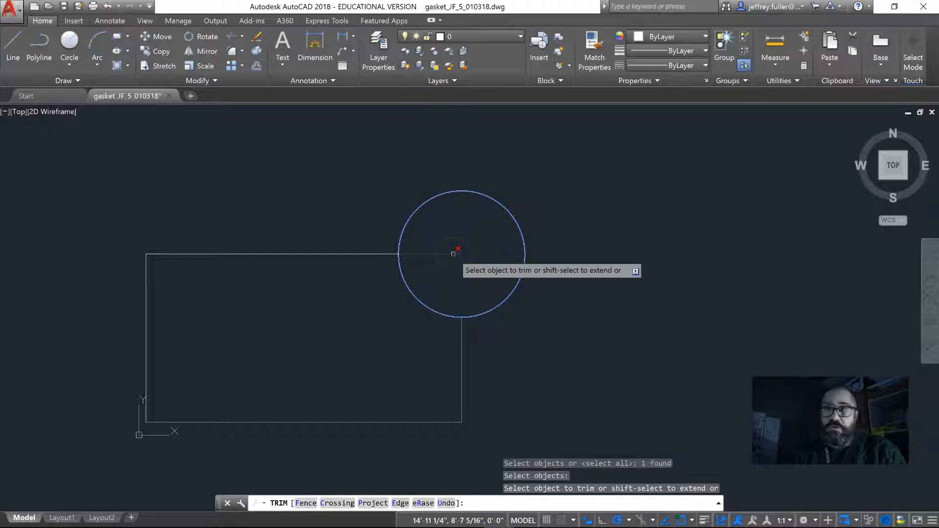
{"action": "left_click", "coordinate": [452, 253]}
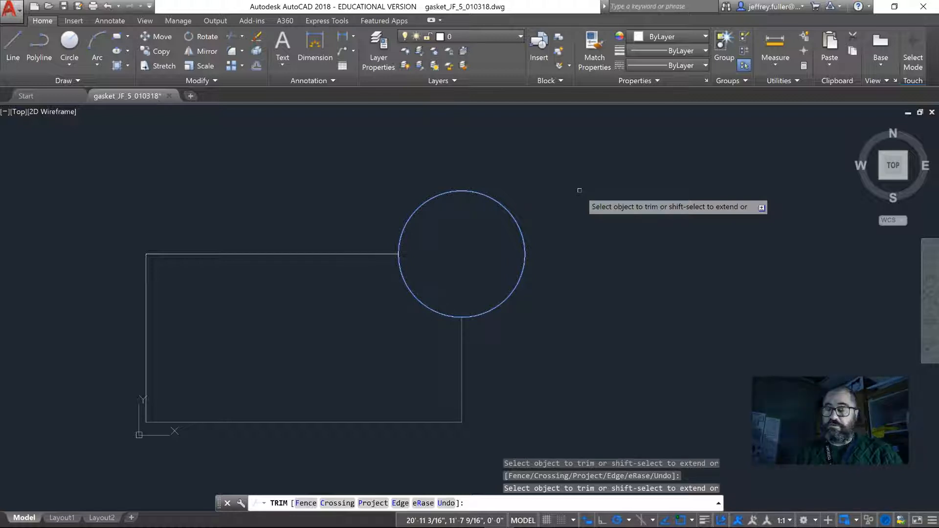
{"action": "key", "text": "Return"}
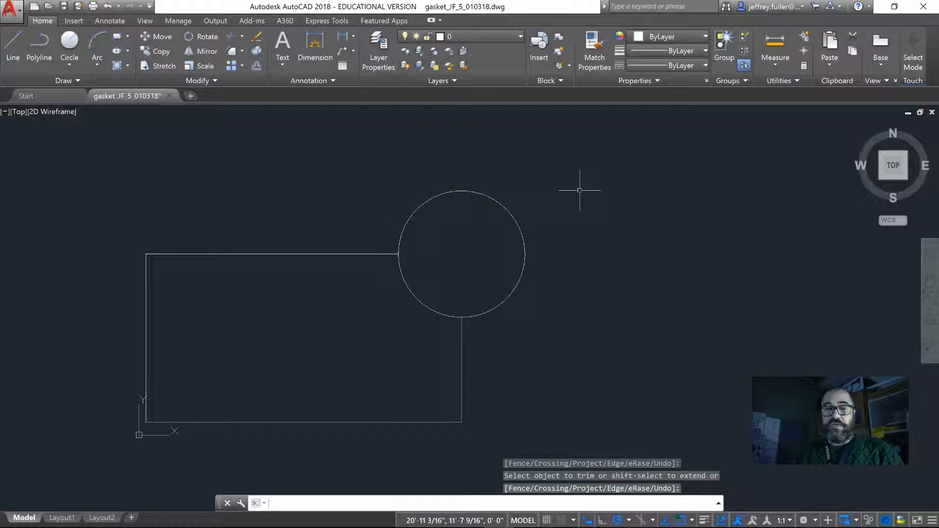
- Trim the circle's arc inside the rectangle, using the rectangle's upper and right-hand lines as cutting edges, and undo both trims
{"action": "key", "text": "Return"}
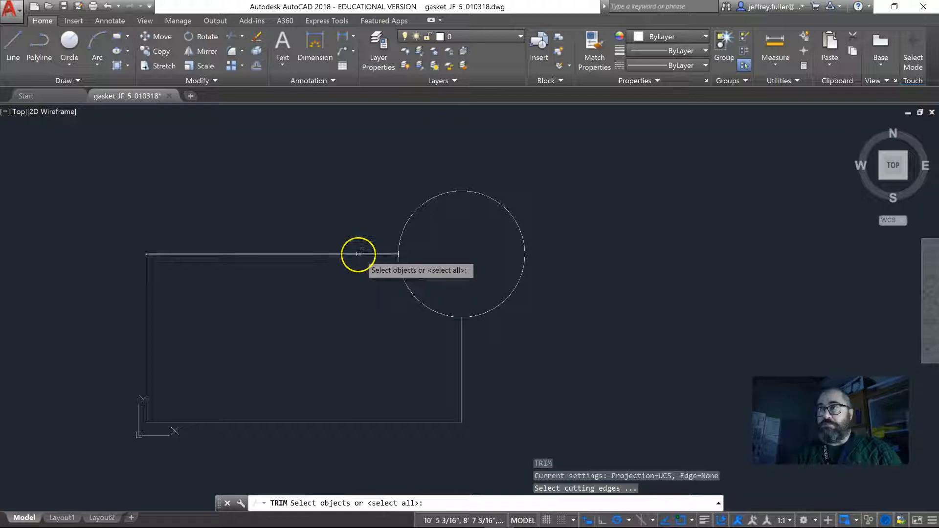
{"action": "left_click", "coordinate": [463, 367]}
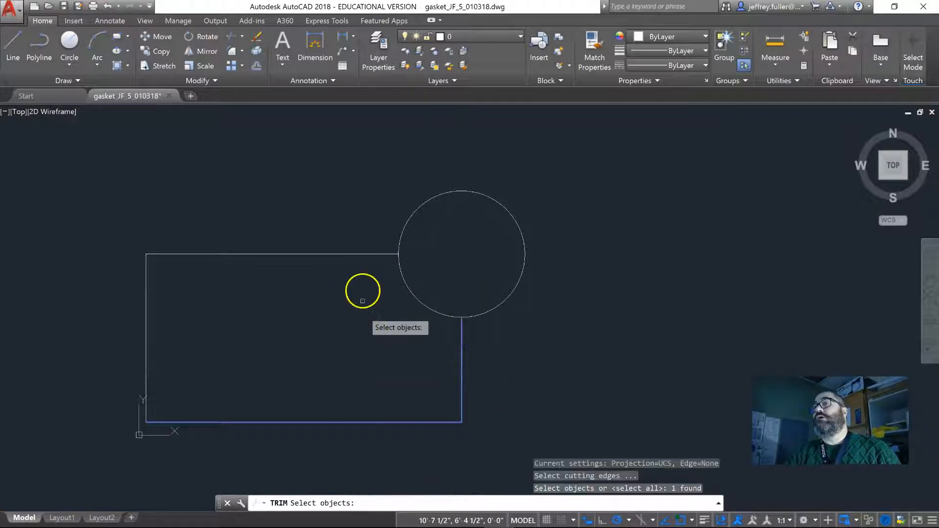
{"action": "left_click", "coordinate": [368, 255]}
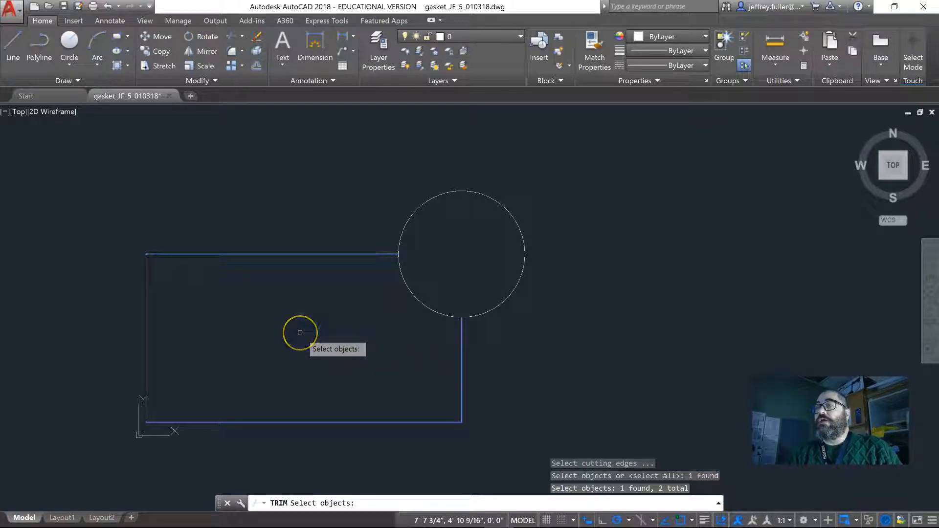
{"action": "key", "text": "Return"}
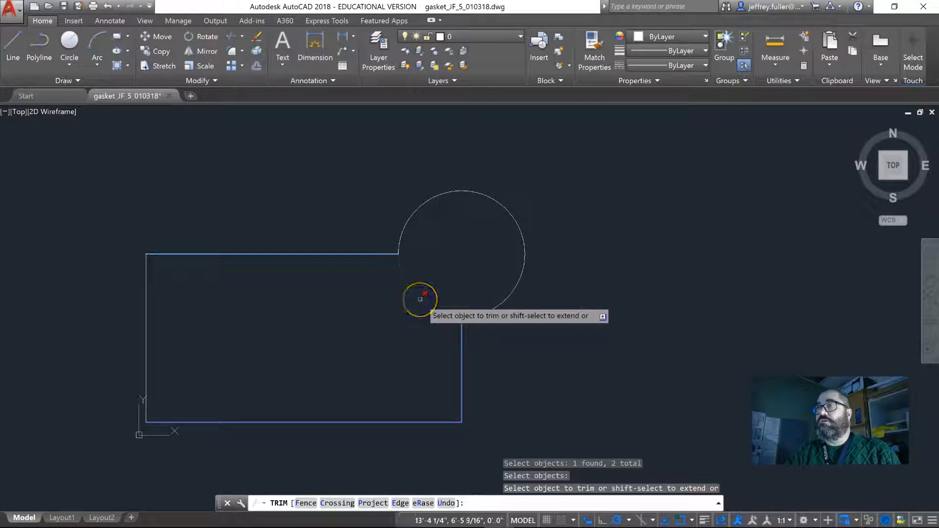
{"action": "left_click", "coordinate": [416, 304]}
{"action": "key", "text": "Return"}
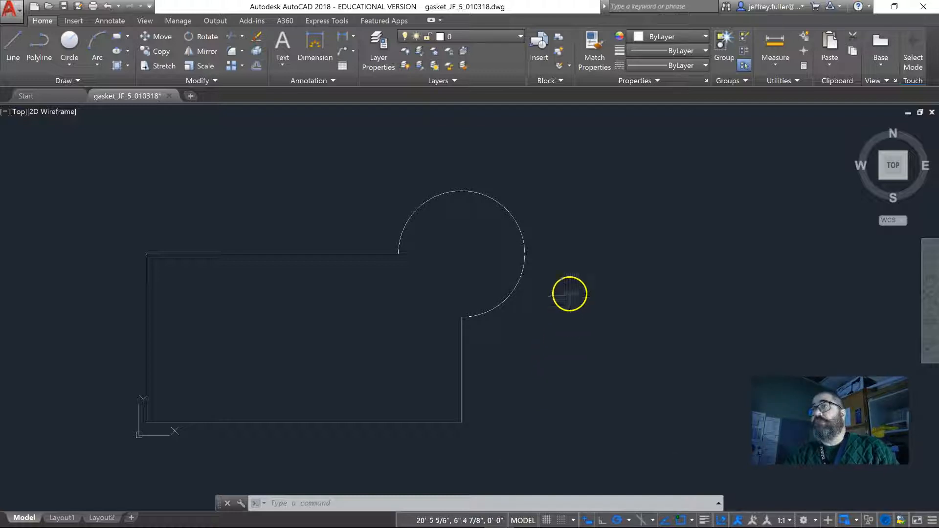
{"action": "left_click", "coordinate": [102, 6]}
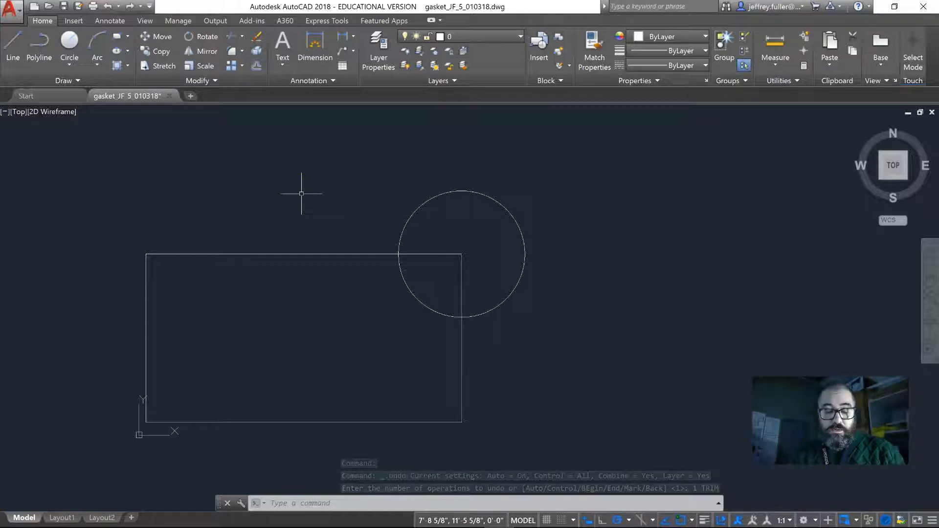
- Trim the rectangle's corner inside the circle and the circle's arc inside the rectangle, using all objects as cutting edges
{"action": "type", "text": "trim"}
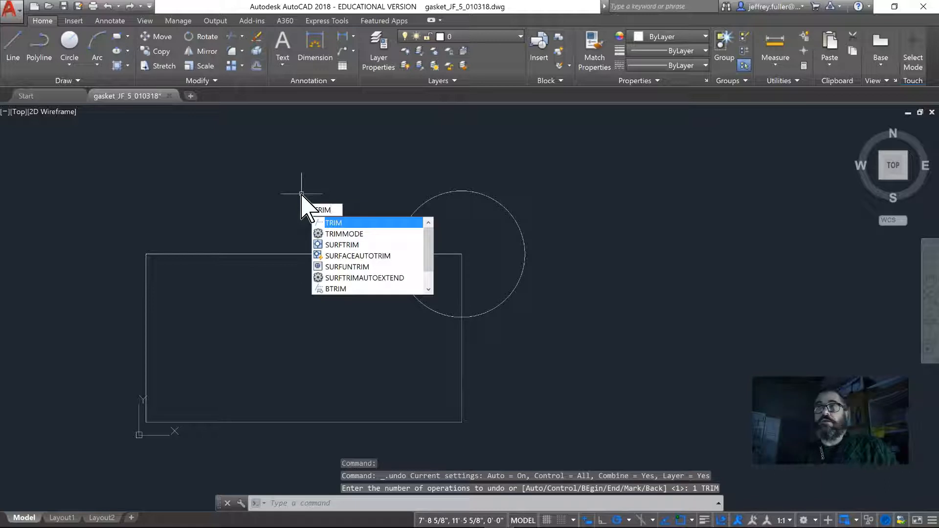
{"action": "key", "text": "Return"}
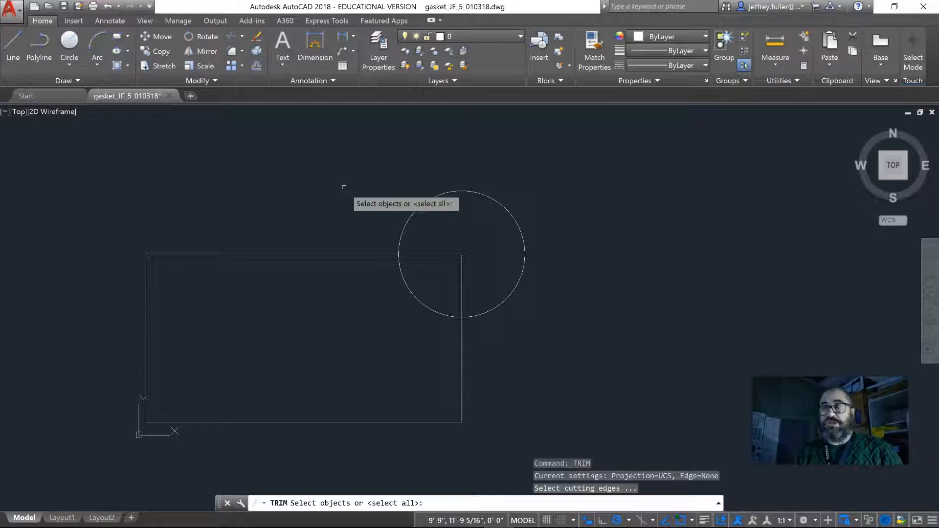
{"action": "key", "text": "Return"}
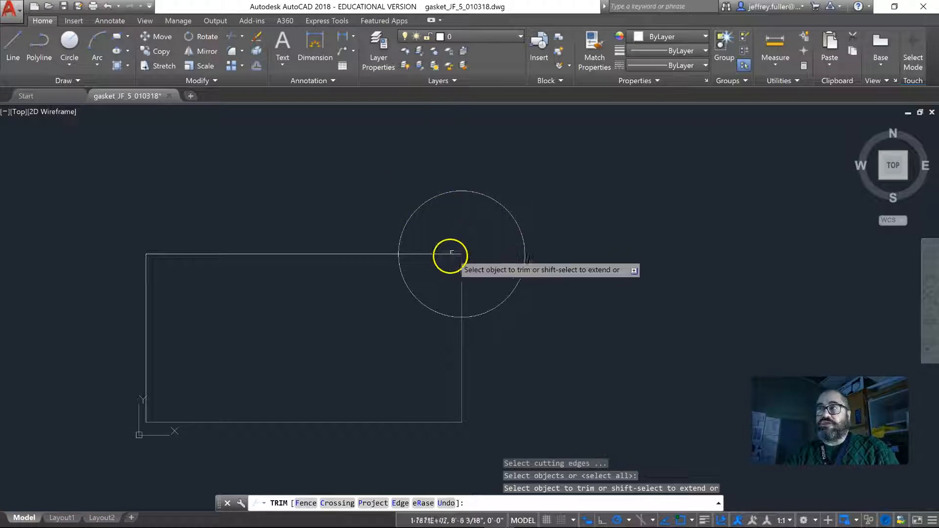
{"action": "left_click", "coordinate": [450, 253]}
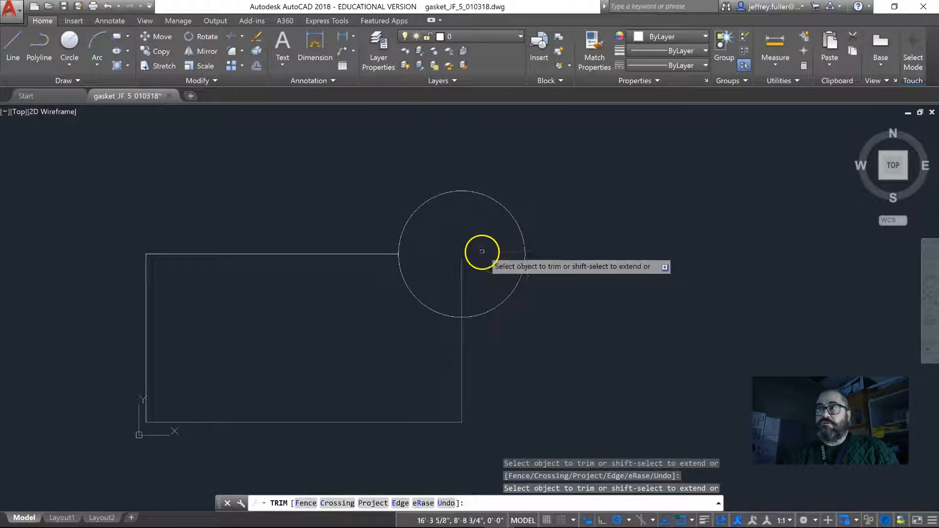
{"action": "left_click", "coordinate": [428, 306]}
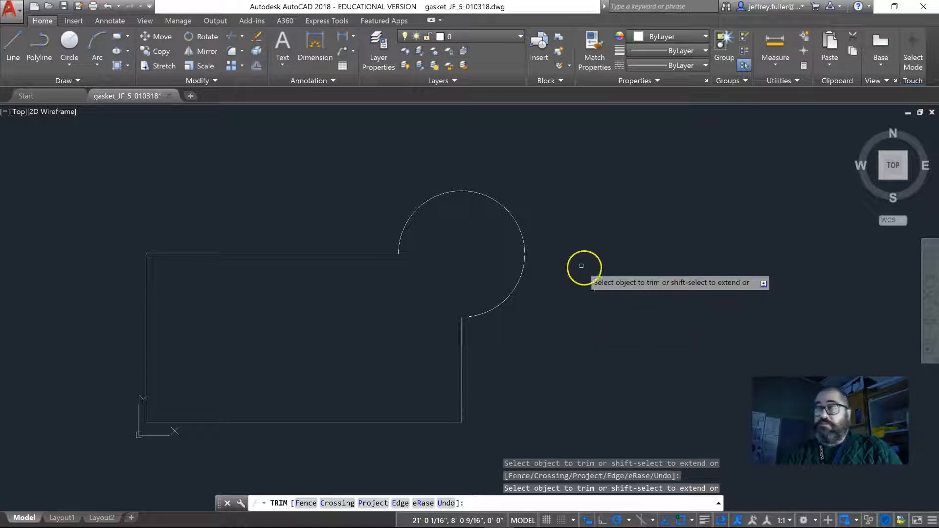
{"action": "key", "text": "Escape"}
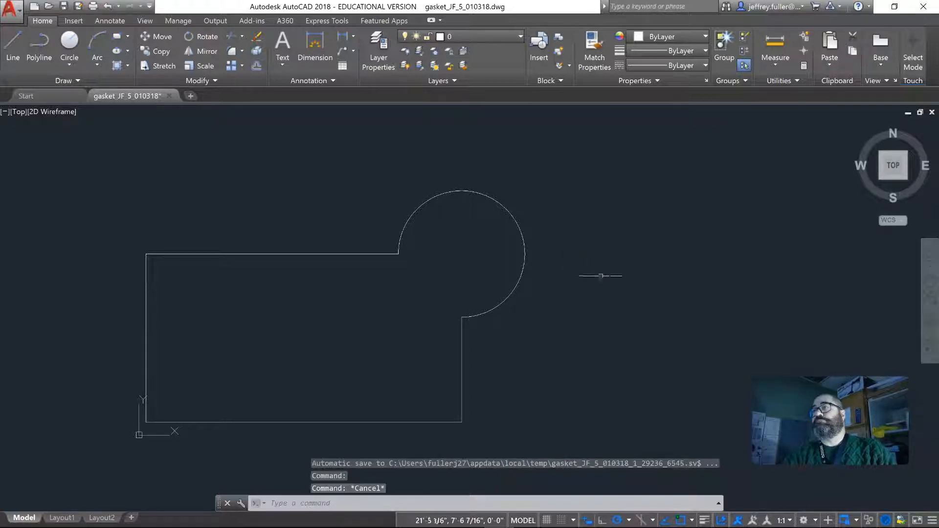
- Select the whole gasket outline with a crossing window and join its segments and arc into one polyline
{"action": "middle_click_drag", "start_coordinate": [401, 308], "coordinate": [435, 281]}
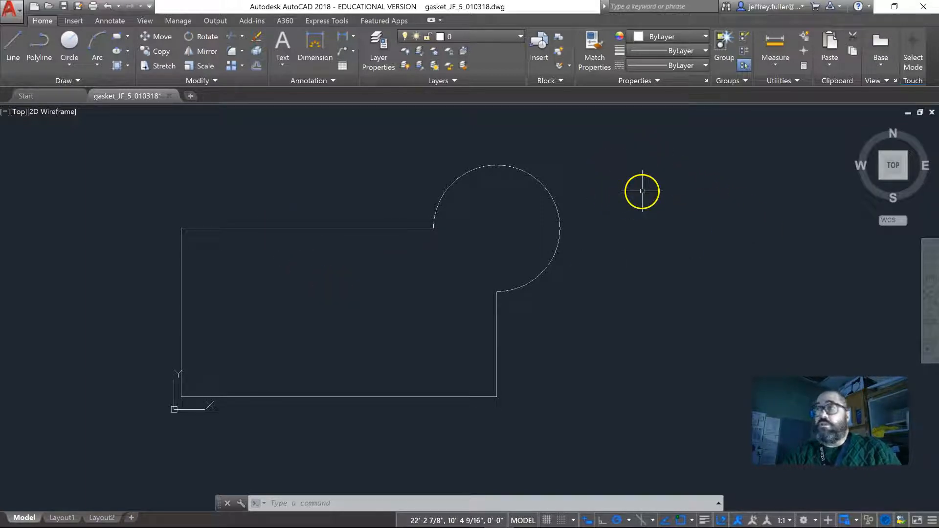
{"action": "mouse_move", "coordinate": [605, 155]}
{"action": "left_mouse_down"}
{"action": "mouse_move", "coordinate": [552, 308]}
{"action": "mouse_move", "coordinate": [339, 398]}
{"action": "mouse_move", "coordinate": [615, 234]}
{"action": "mouse_move", "coordinate": [633, 139]}
{"action": "left_mouse_up"}
{"action": "key", "text": "Escape"}
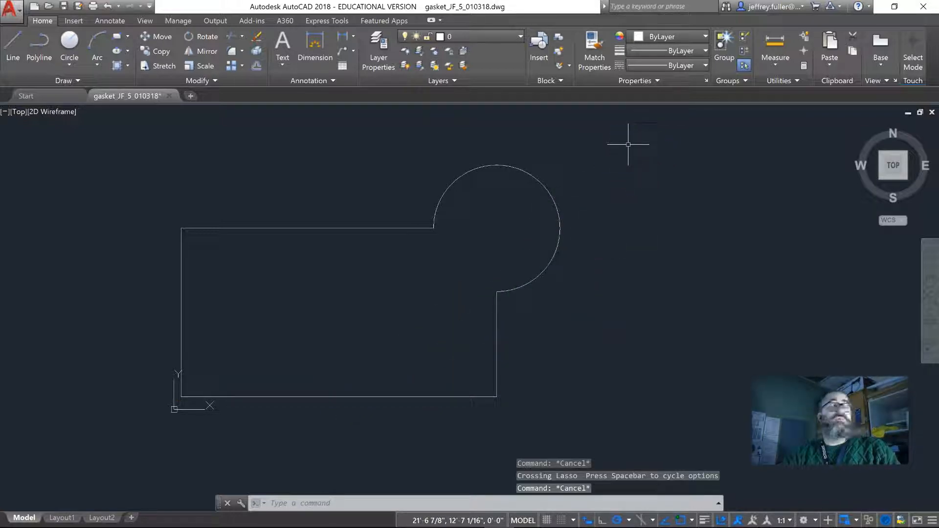
{"action": "left_click", "coordinate": [594, 138]}
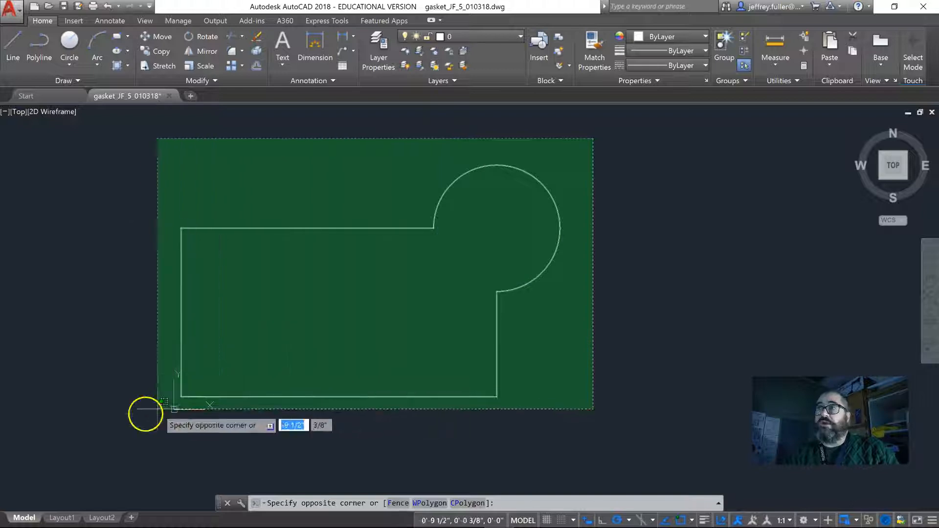
{"action": "left_click", "coordinate": [154, 413]}
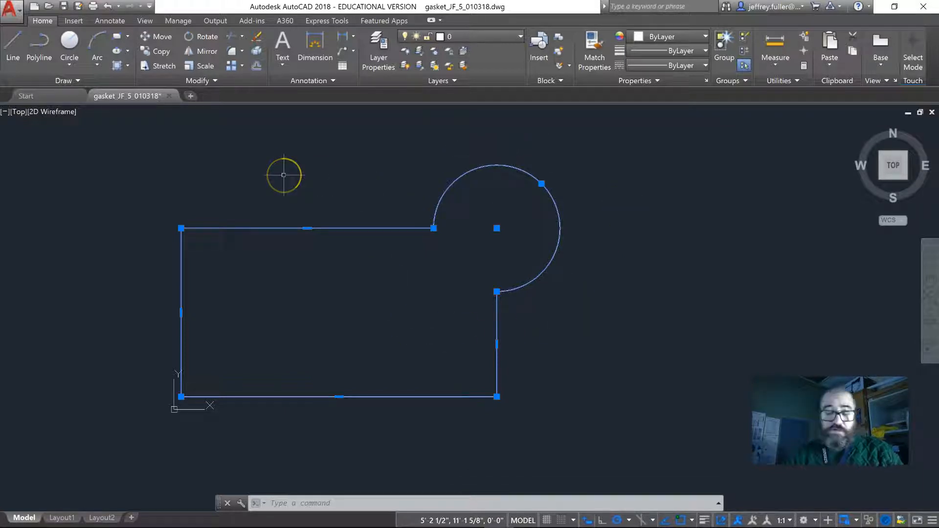
{"action": "type", "text": "join"}
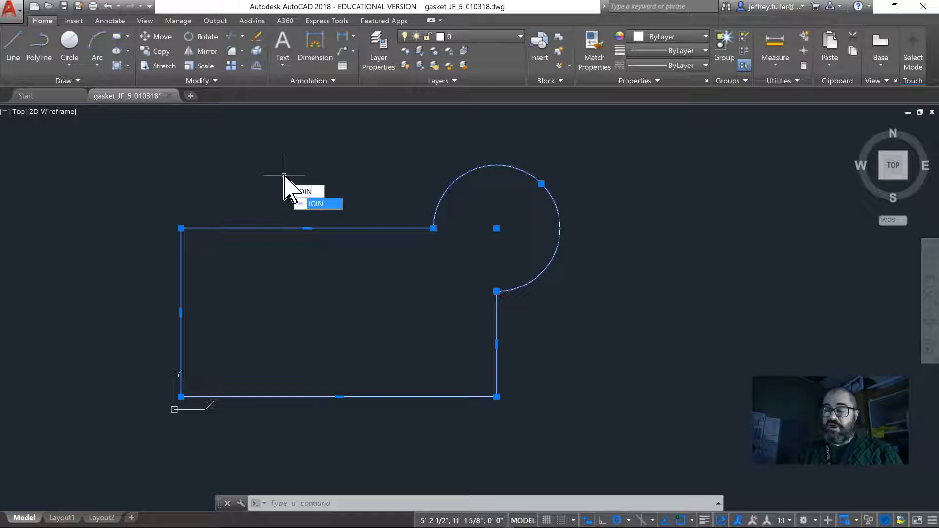
{"action": "key", "text": "Return"}
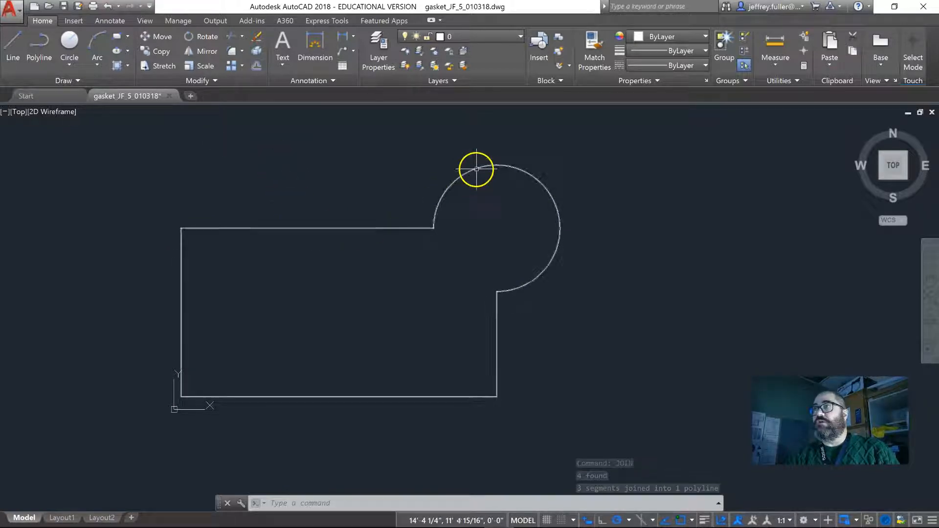
{"action": "left_click", "coordinate": [436, 221]}
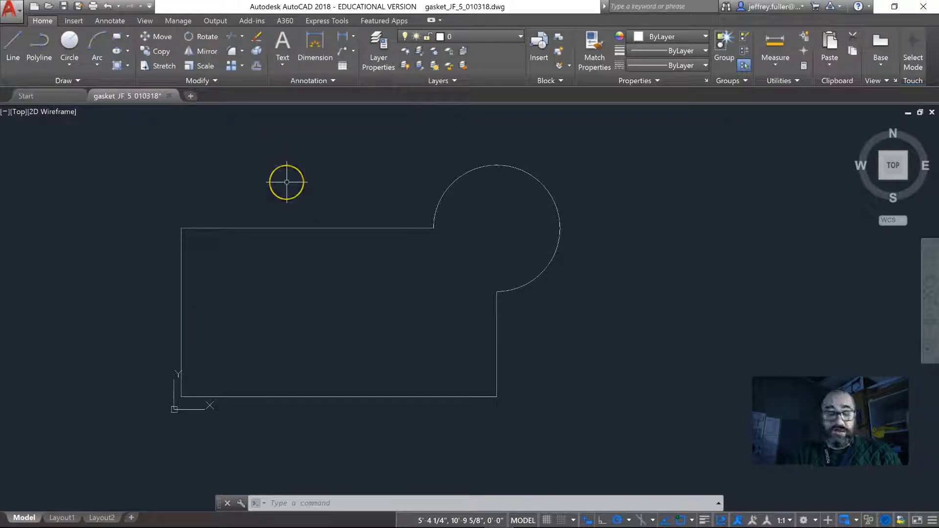
- Fillet the junction between the gasket's upper horizontal line and the large arc with a 6" radius
{"action": "type", "text": "f"}
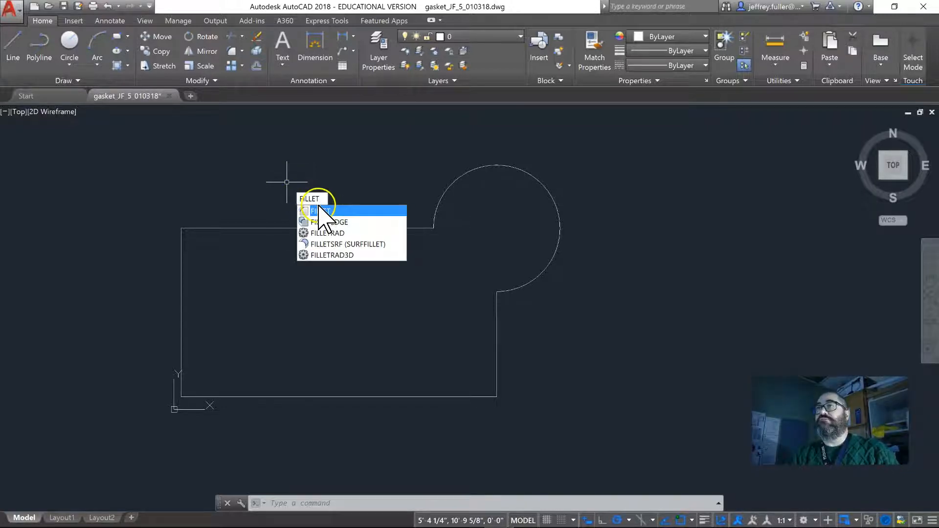
{"action": "left_click", "coordinate": [334, 213]}
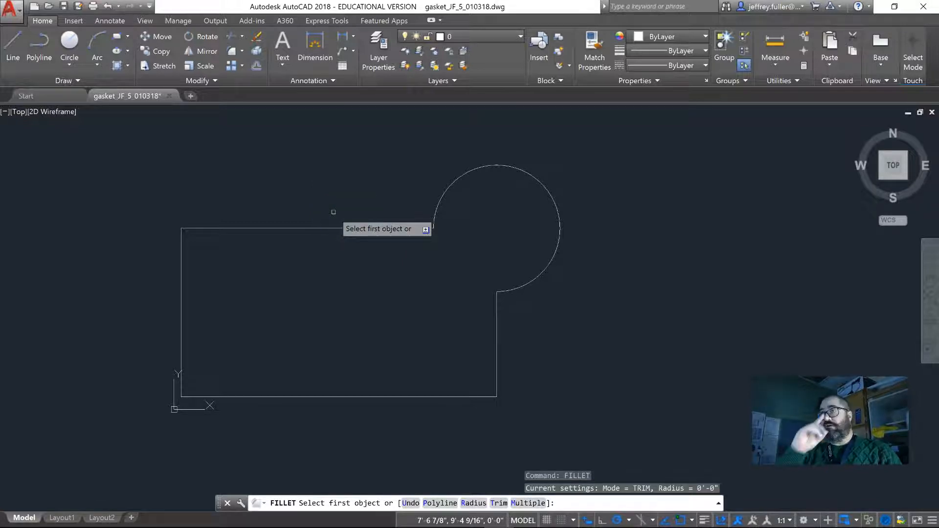
{"action": "scroll", "coordinate": [404, 174], "scroll_direction": "up", "scroll_amount": 2}
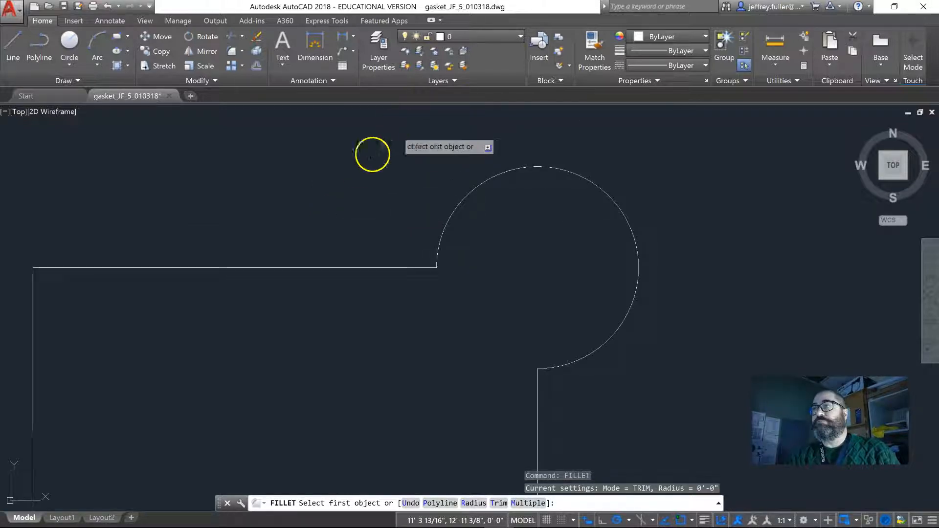
{"action": "scroll", "coordinate": [369, 203], "scroll_direction": "up", "scroll_amount": 2}
{"action": "middle_click_drag", "start_coordinate": [378, 224], "coordinate": [316, 207]}
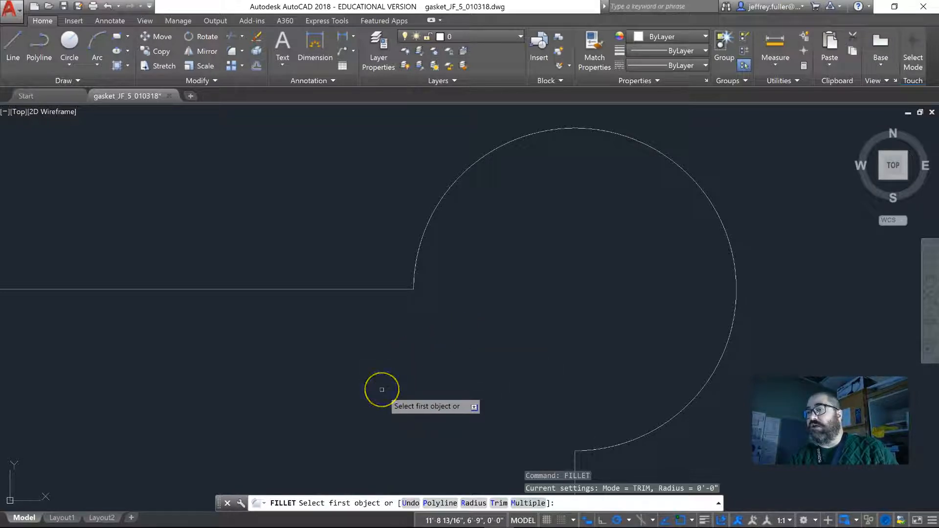
{"action": "left_click", "coordinate": [381, 391]}
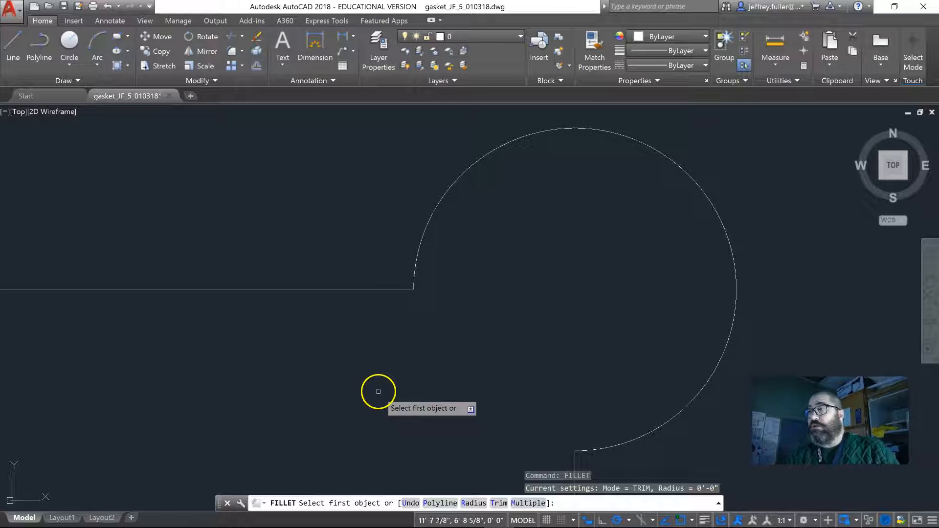
{"action": "left_click", "coordinate": [380, 390]}
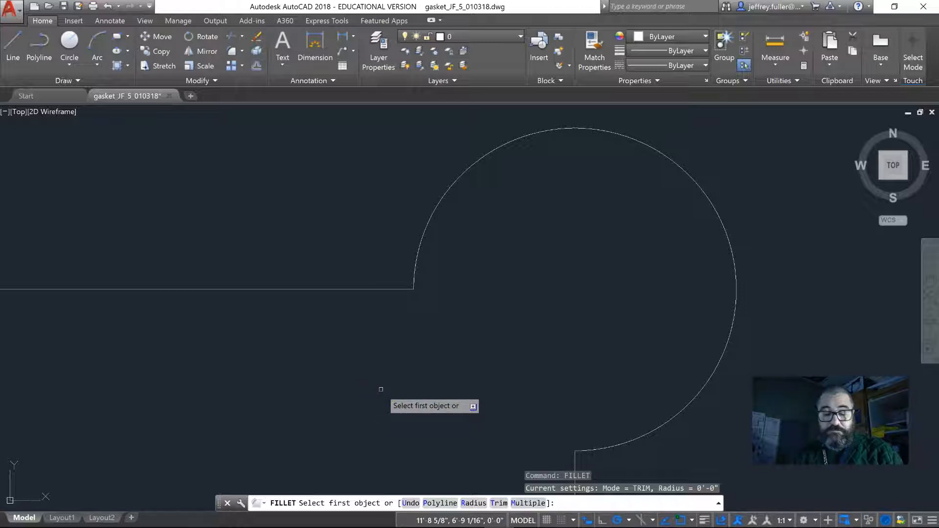
{"action": "type", "text": "r"}
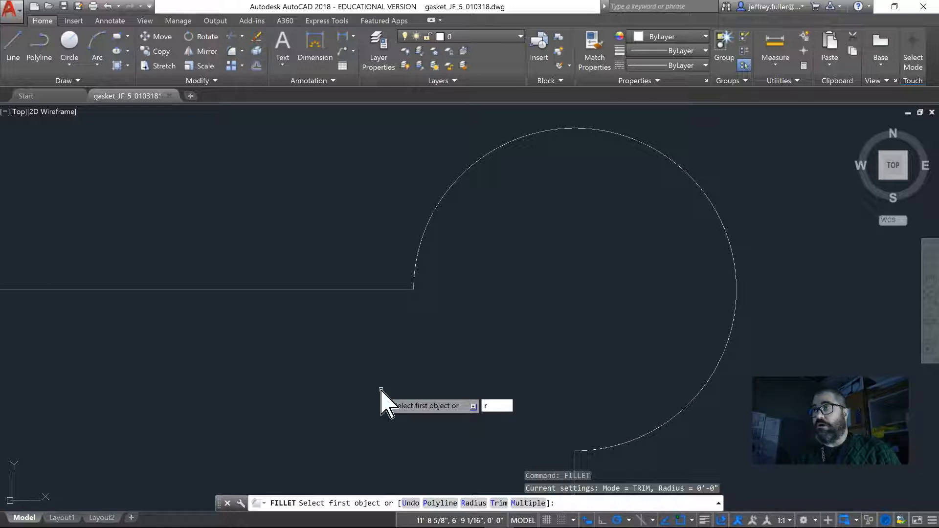
{"action": "key", "text": "Return"}
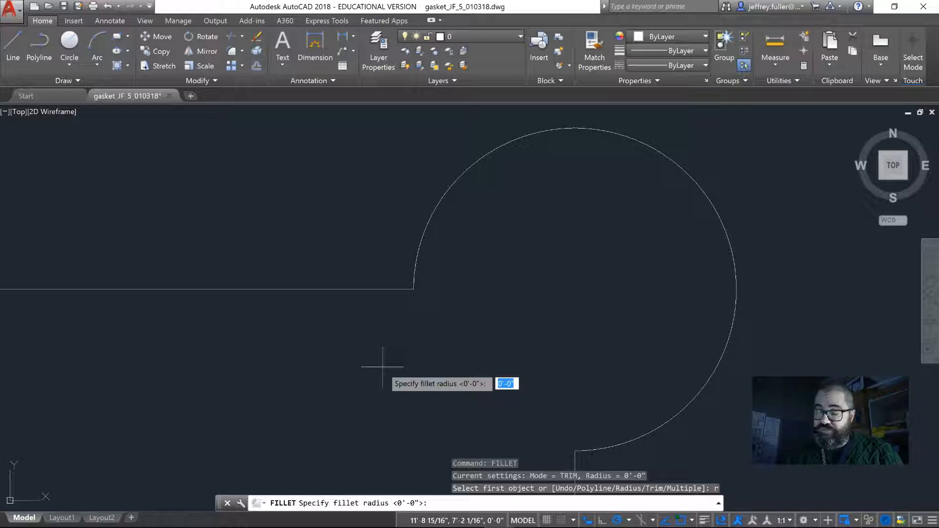
{"action": "type", "text": "6\""}
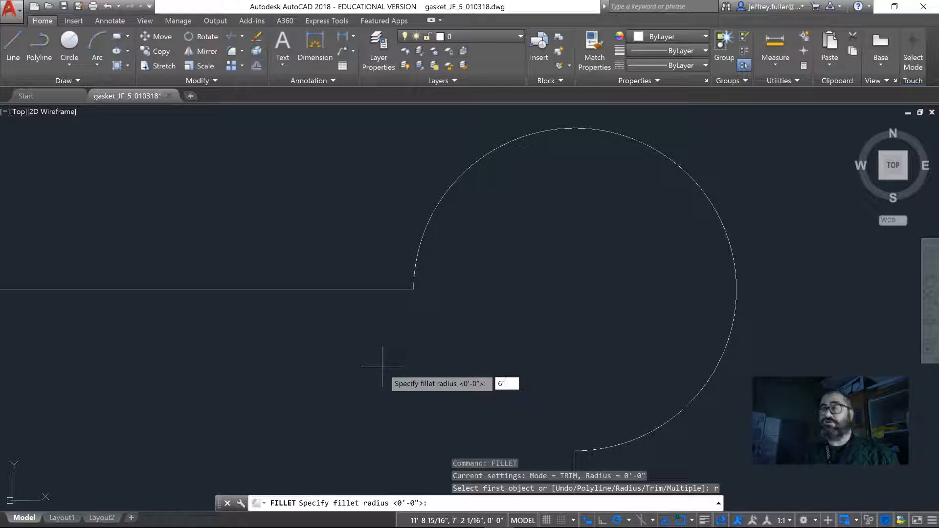
{"action": "key", "text": "Return"}
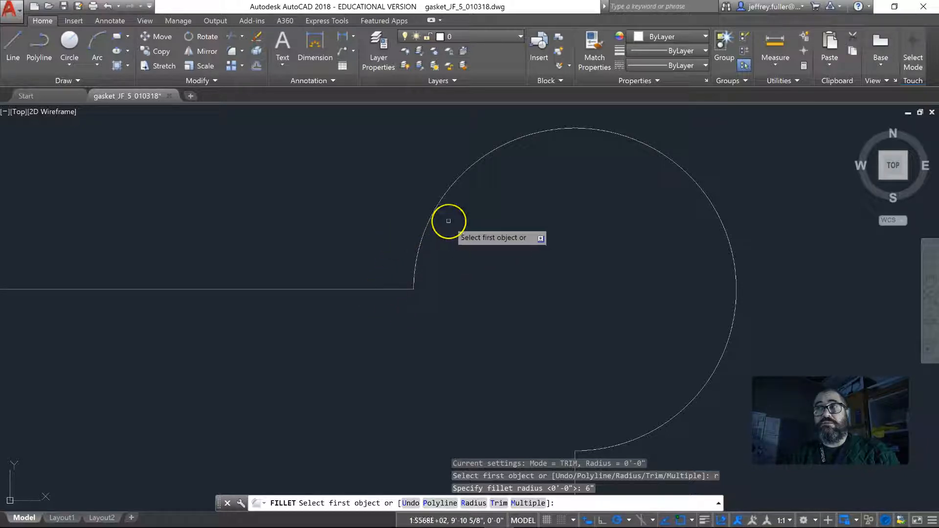
{"action": "left_click", "coordinate": [359, 289]}
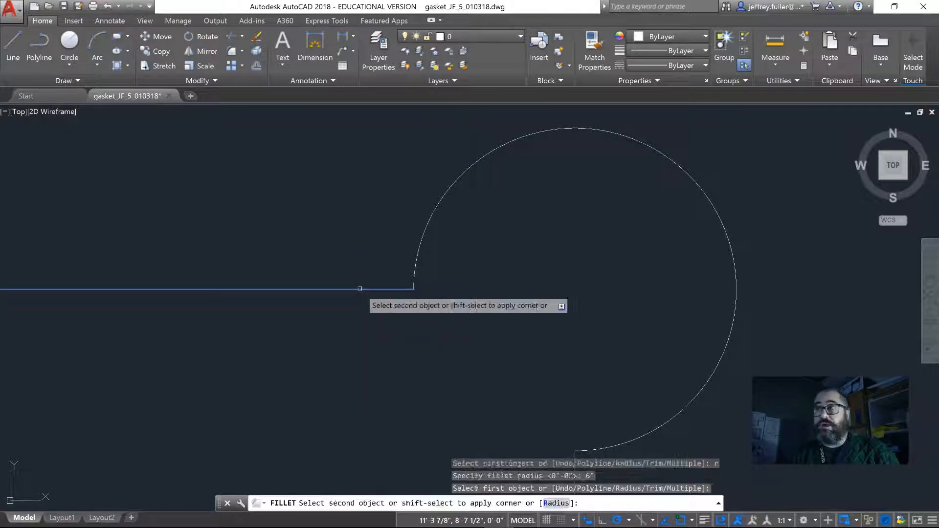
{"action": "left_click", "coordinate": [418, 256]}
- Fillet the junction between the right-hand vertical line and the large arc with the same 6" radius
{"action": "scroll", "coordinate": [470, 352], "scroll_direction": "down", "scroll_amount": 3}
{"action": "middle_click_drag", "start_coordinate": [468, 367], "coordinate": [370, 331]}
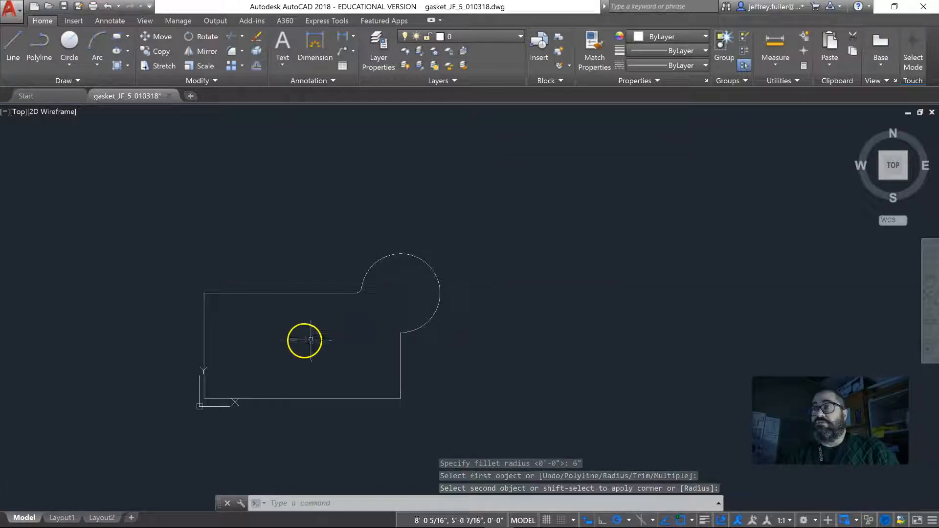
{"action": "scroll", "coordinate": [311, 340], "scroll_direction": "up", "scroll_amount": 4}
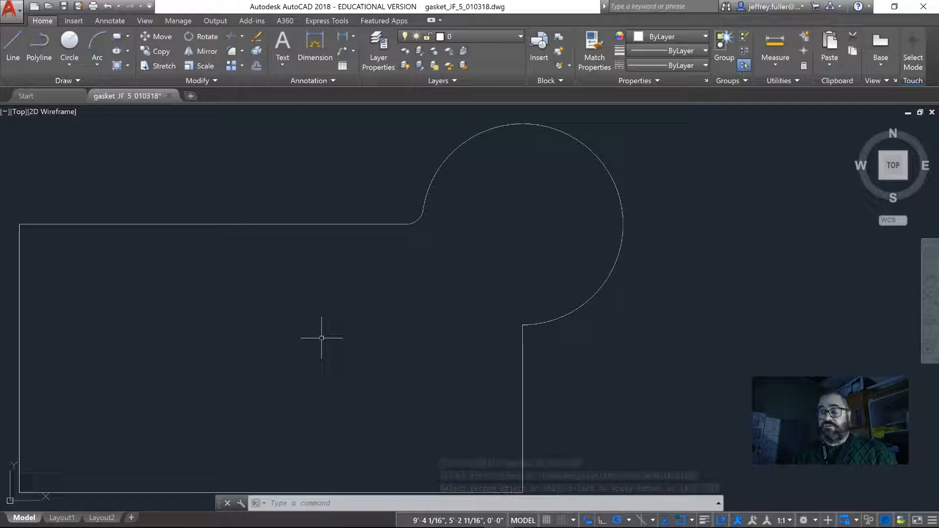
{"action": "type", "text": "f"}
{"action": "key", "text": "Return"}
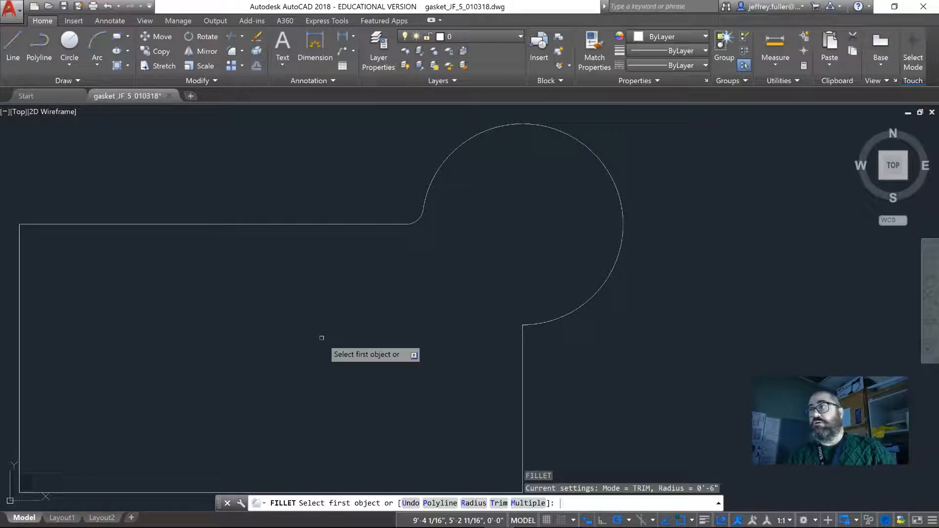
{"action": "left_click", "coordinate": [523, 349]}
{"action": "left_click", "coordinate": [539, 325]}
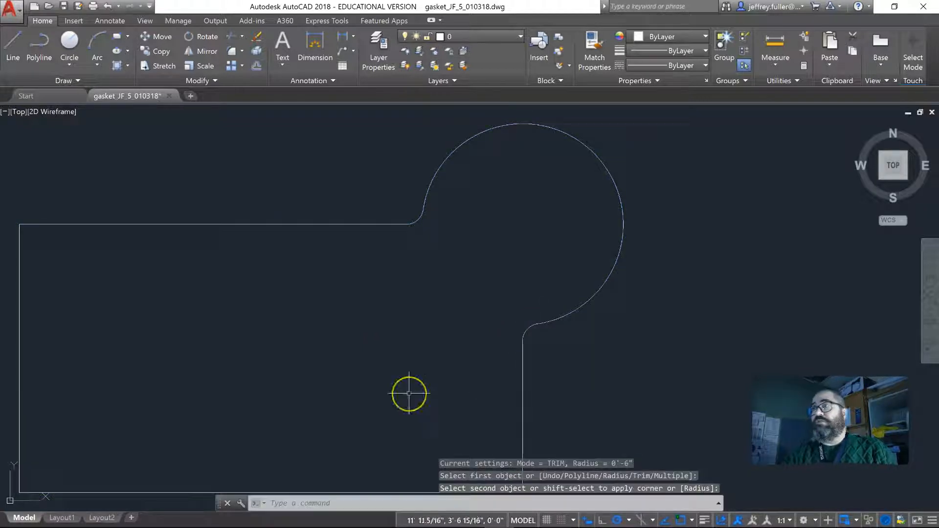
{"action": "scroll", "coordinate": [406, 385], "scroll_direction": "down", "scroll_amount": 4}
{"action": "middle_click_drag", "start_coordinate": [413, 382], "coordinate": [501, 323]}
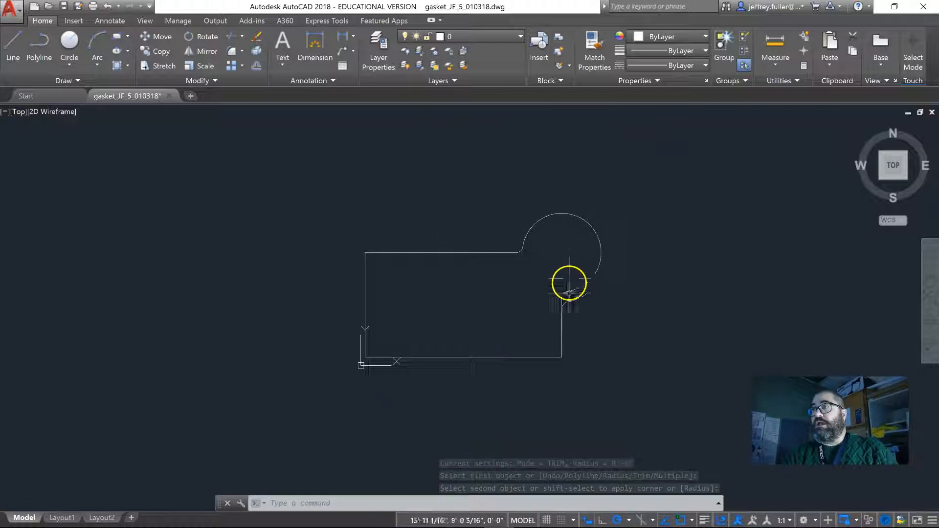
{"action": "middle_click_drag", "start_coordinate": [421, 318], "coordinate": [371, 310]}
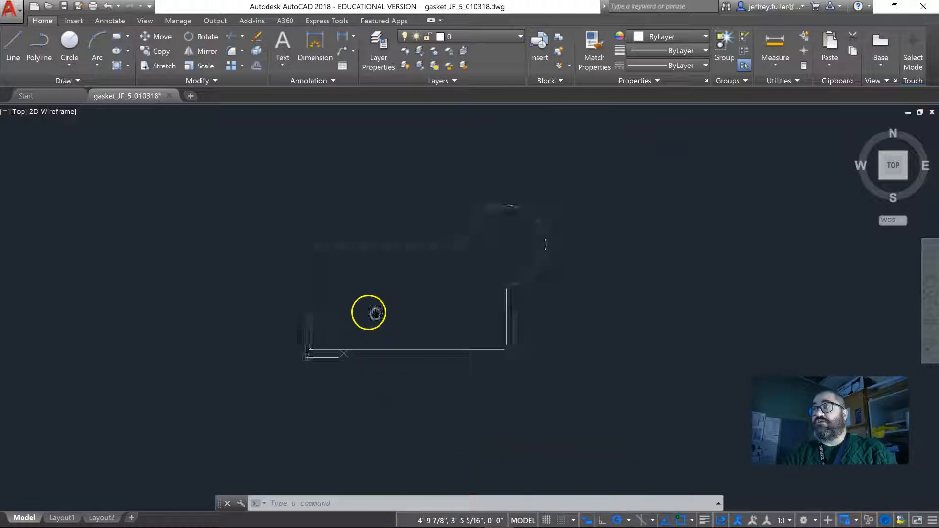
{"action": "scroll", "coordinate": [467, 293], "scroll_direction": "up", "scroll_amount": 4}
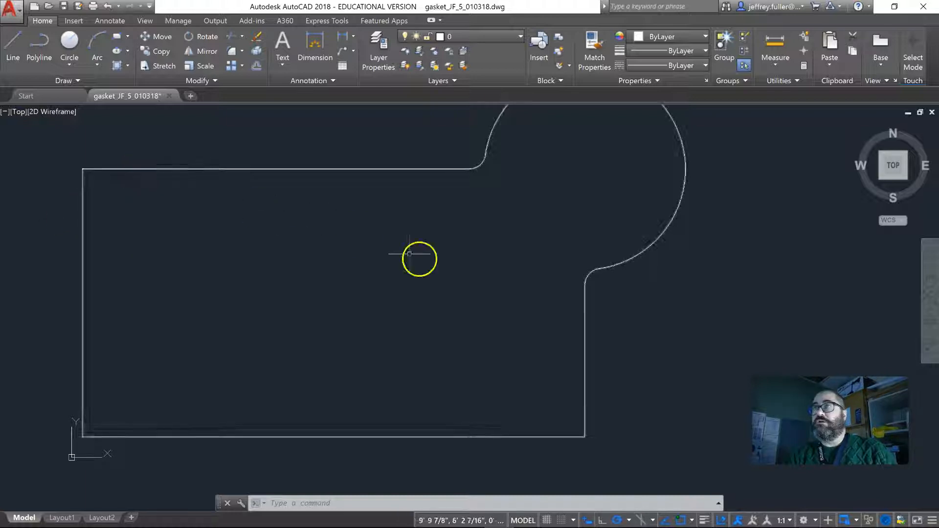
{"action": "middle_click_drag", "start_coordinate": [381, 331], "coordinate": [366, 357]}
{"action": "scroll", "coordinate": [366, 357], "scroll_direction": "down", "scroll_amount": 2}
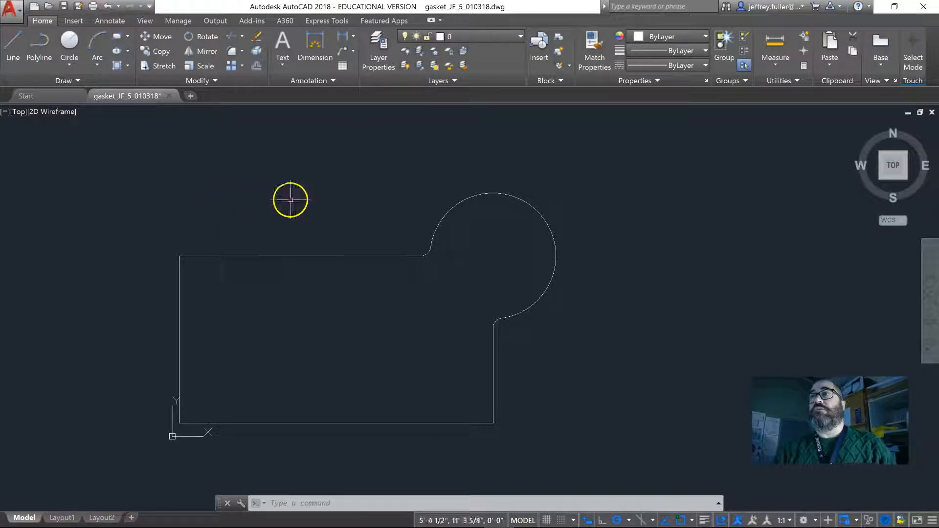
- Chamfer the gasket's lower-right corner by the Angle method, with a length of 1' and an angle of 45 degrees
{"action": "type", "text": "cha"}
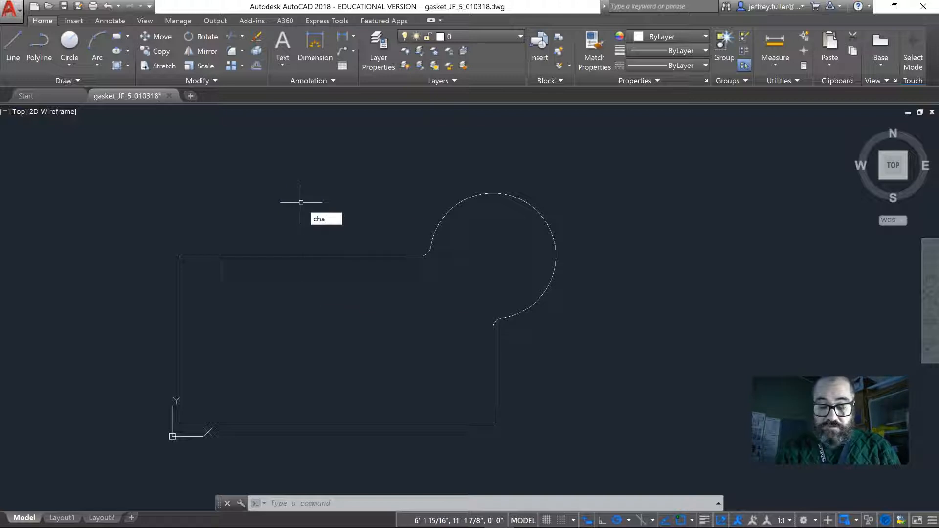
{"action": "type", "text": "mf"}
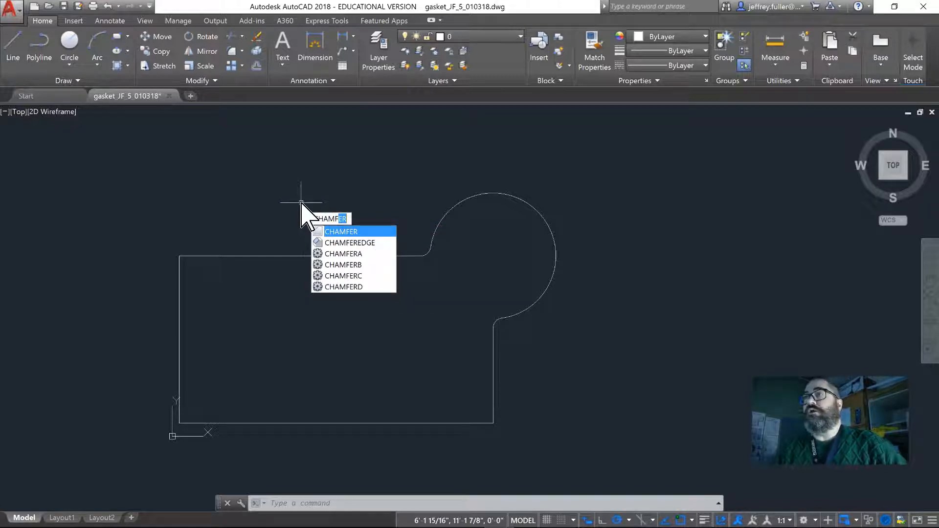
{"action": "left_click", "coordinate": [336, 231]}
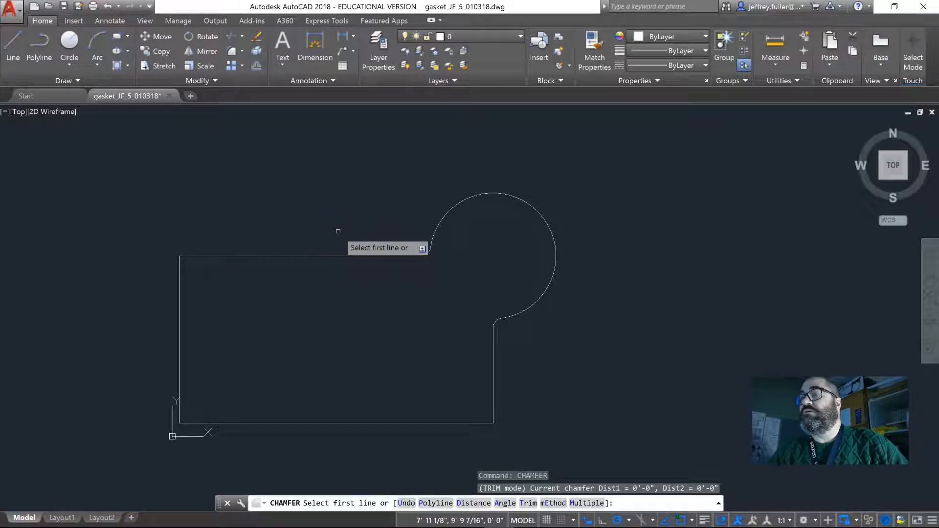
{"action": "left_click", "coordinate": [341, 224]}
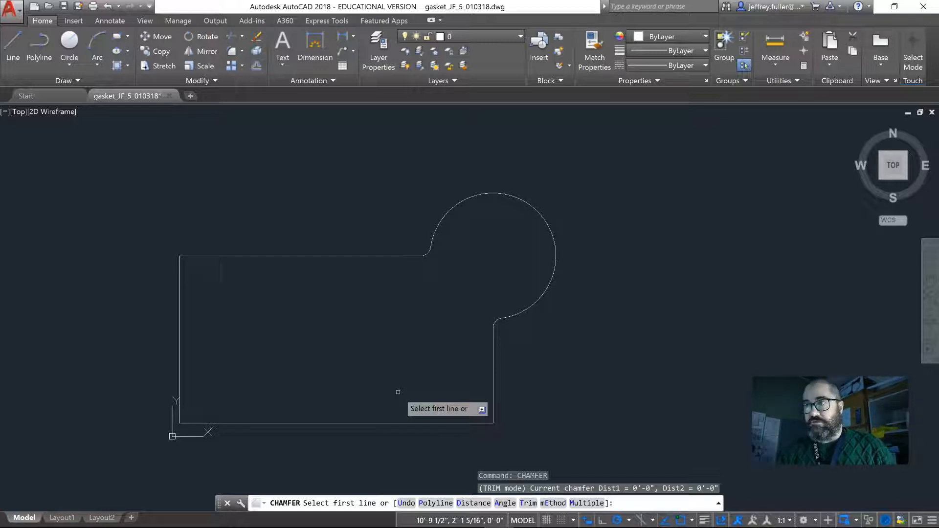
{"action": "type", "text": "a"}
{"action": "key", "text": "Return"}
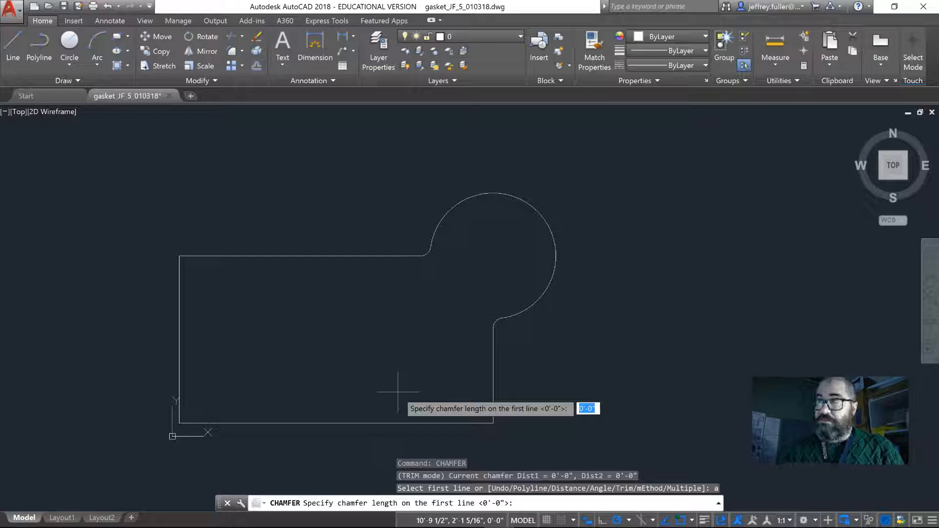
{"action": "type", "text": "1"}
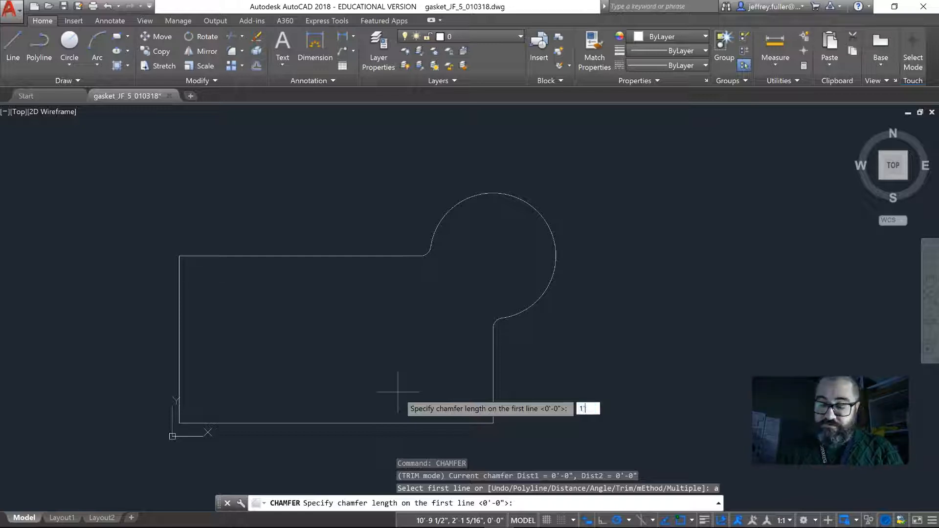
{"action": "type", "text": "'"}
{"action": "key", "text": "Return"}
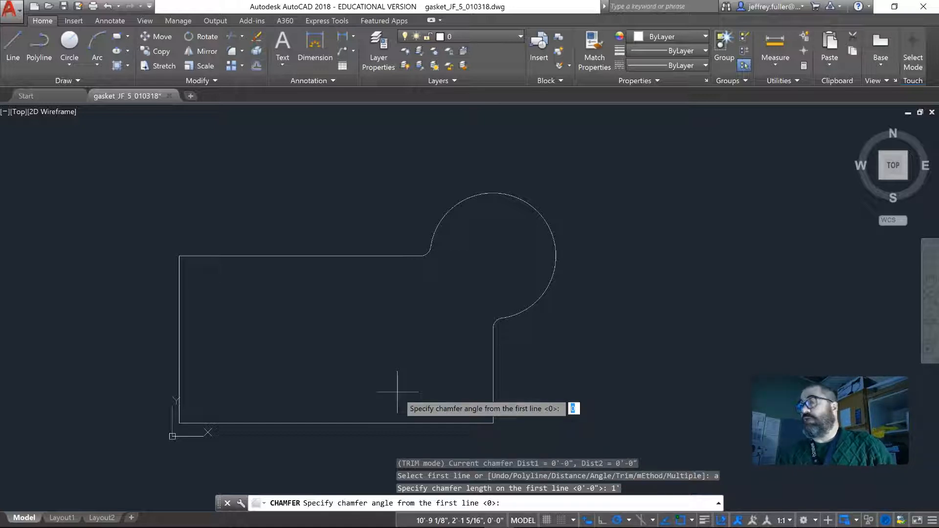
{"action": "type", "text": "45"}
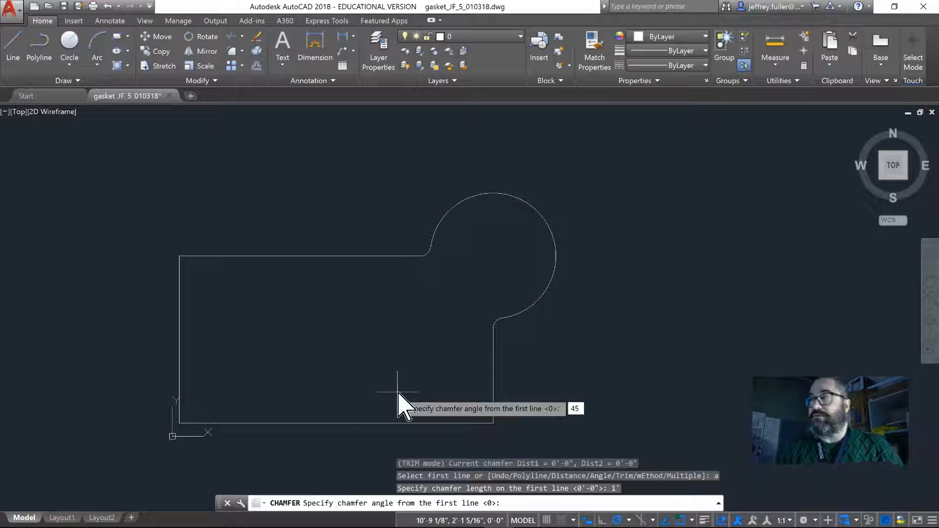
{"action": "key", "text": "Return"}
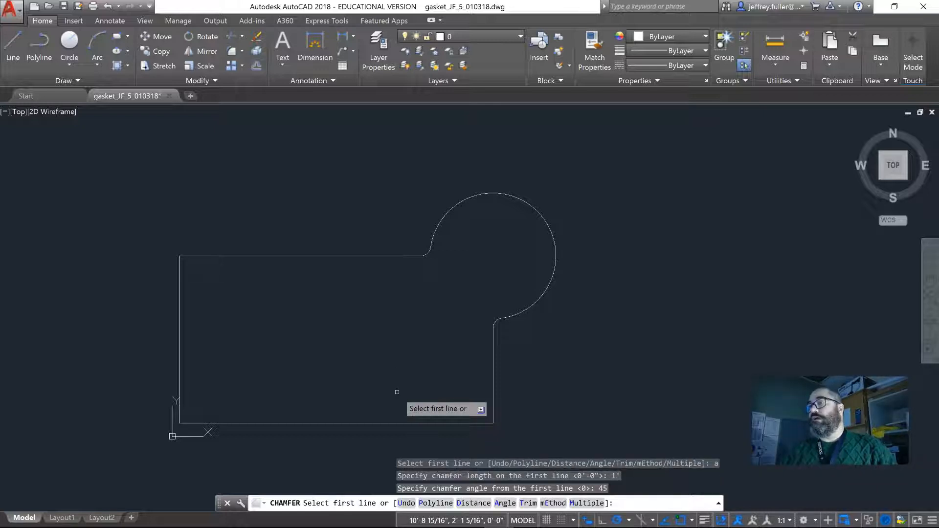
{"action": "left_click", "coordinate": [417, 424]}
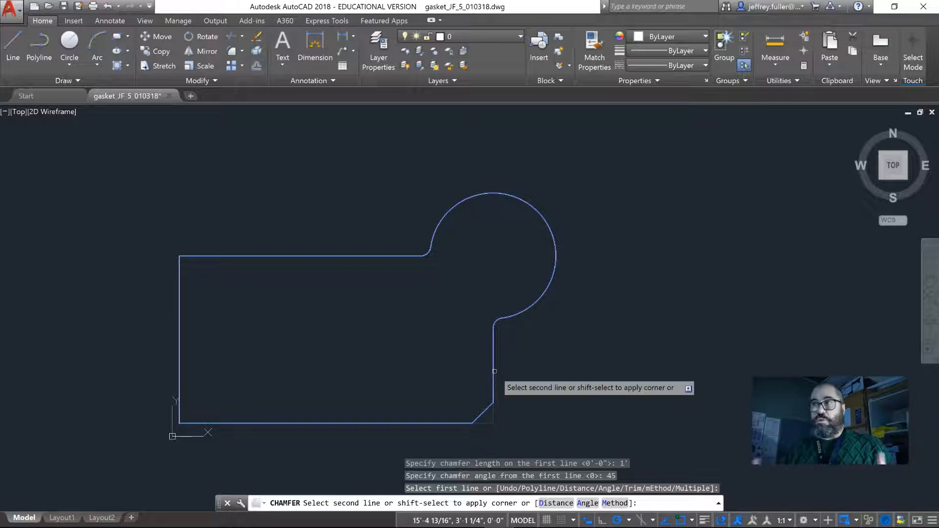
{"action": "left_click", "coordinate": [492, 420]}
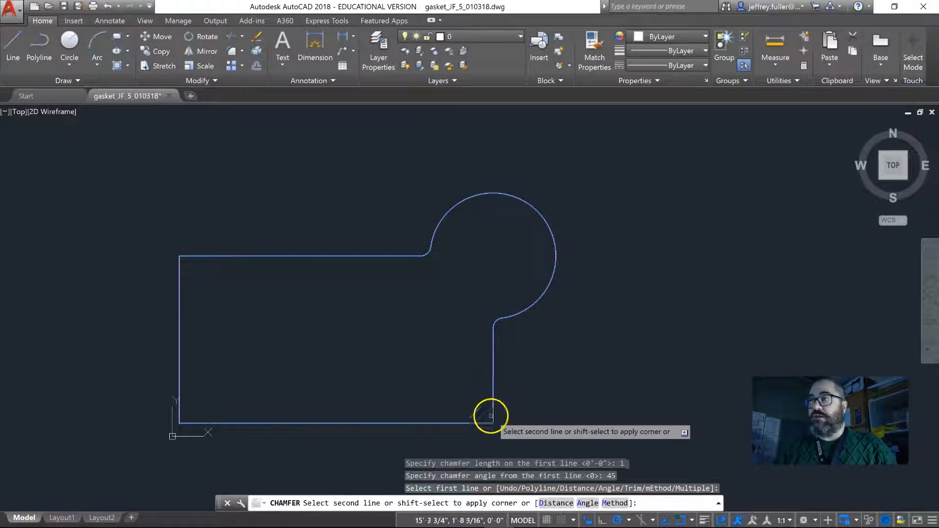
{"action": "left_click", "coordinate": [493, 419]}
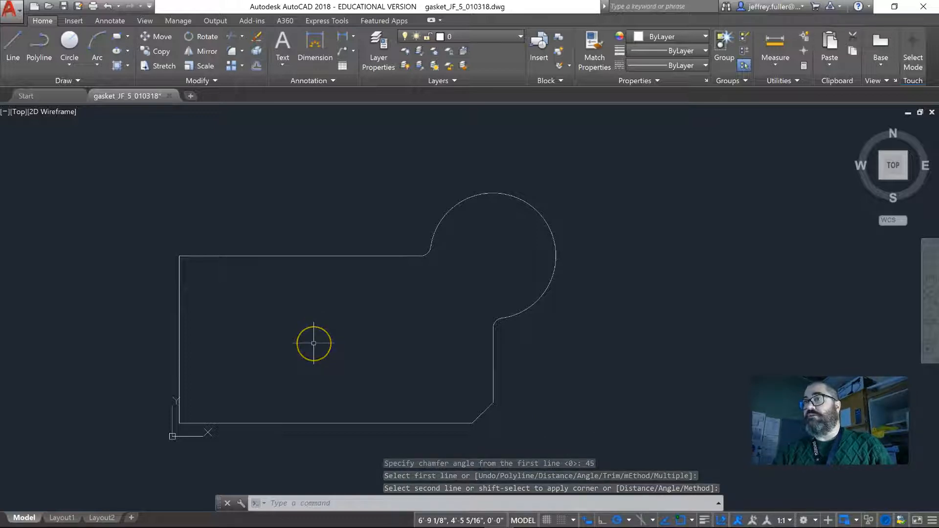
- Chamfer the gasket's lower-left corner with the same 1' length and 45-degree angle
{"action": "key", "text": "Return"}
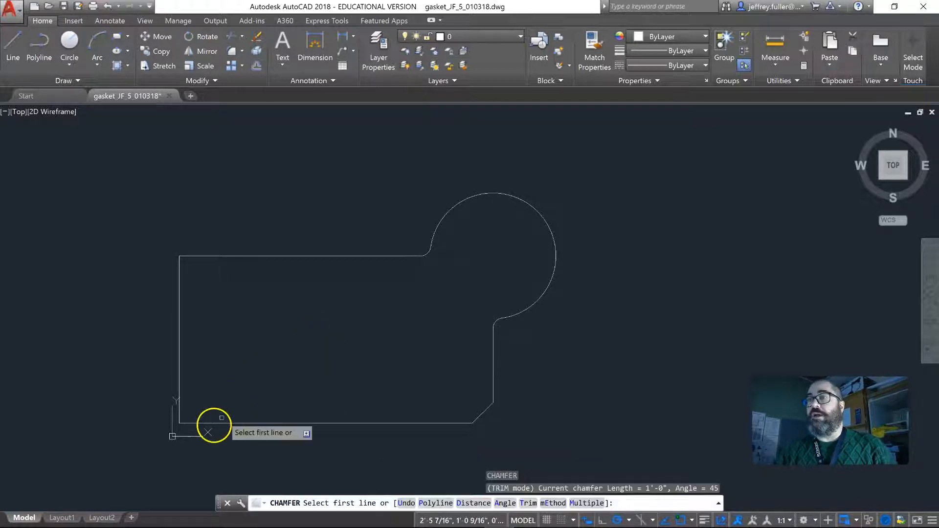
{"action": "left_click", "coordinate": [200, 422]}
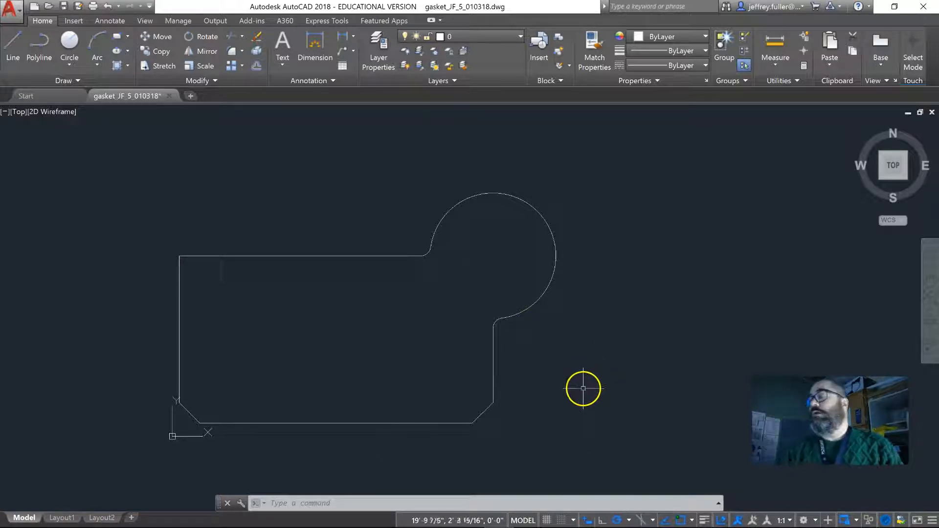
{"action": "key", "text": "Escape"}
{"action": "key", "text": "Escape"}
- Start a chamfer with the Distance option and set both chamfer distances to 1'
{"action": "type", "text": "chamfer"}
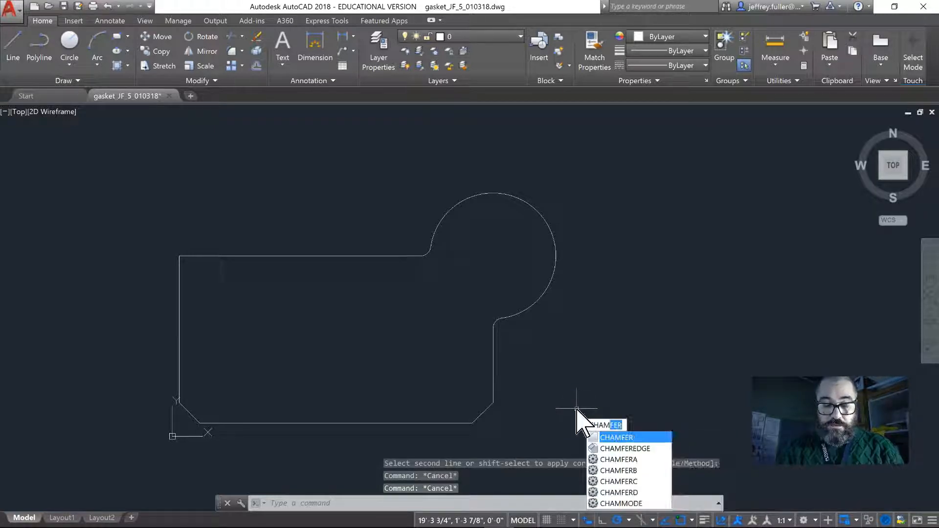
{"action": "left_click", "coordinate": [613, 436]}
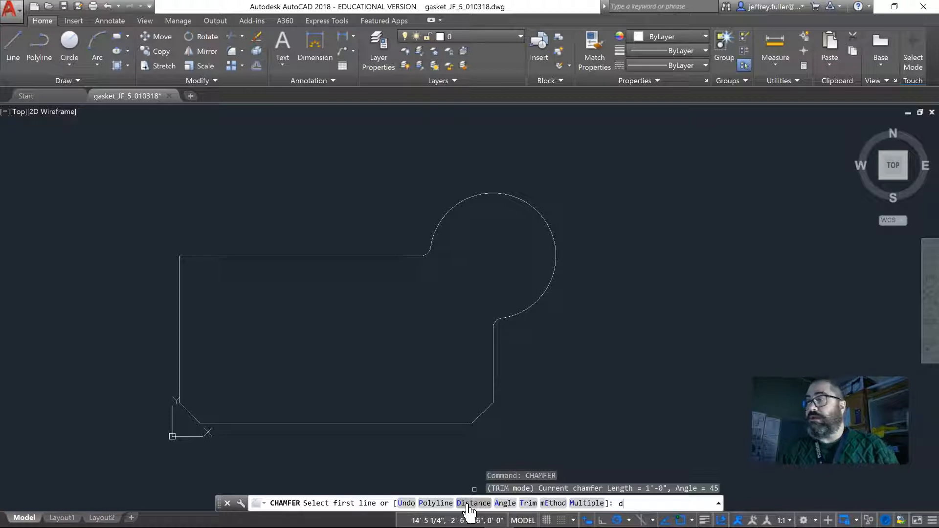
{"action": "type", "text": "d"}
{"action": "key", "text": "Return"}
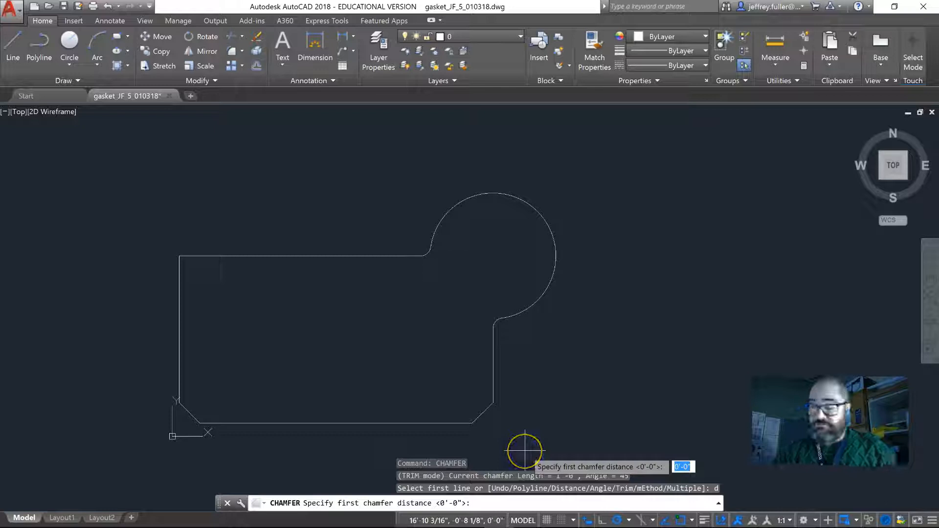
{"action": "type", "text": "1"}
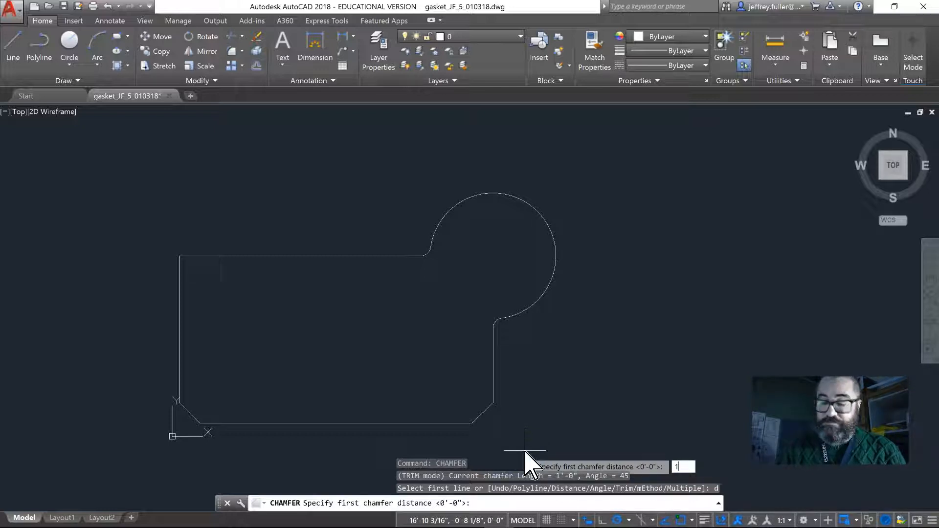
{"action": "type", "text": "'"}
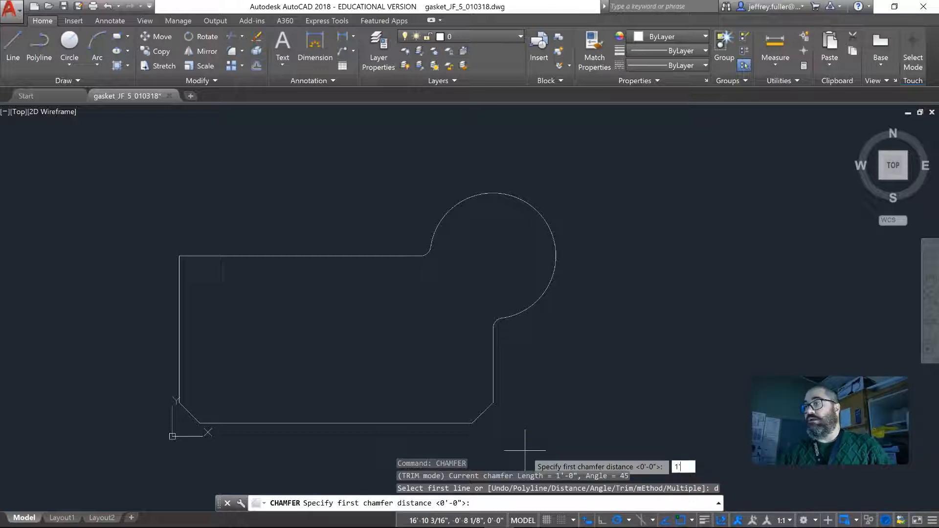
{"action": "key", "text": "Return"}
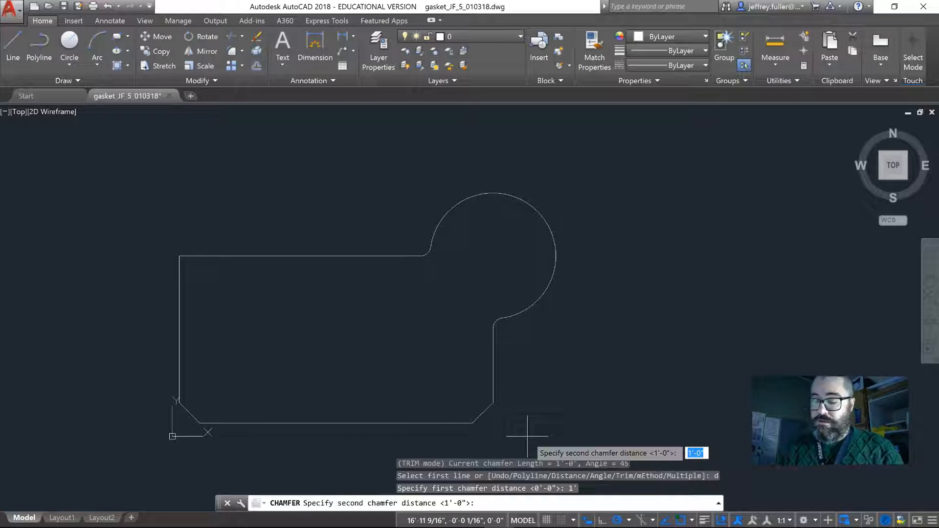
{"action": "type", "text": "1"}
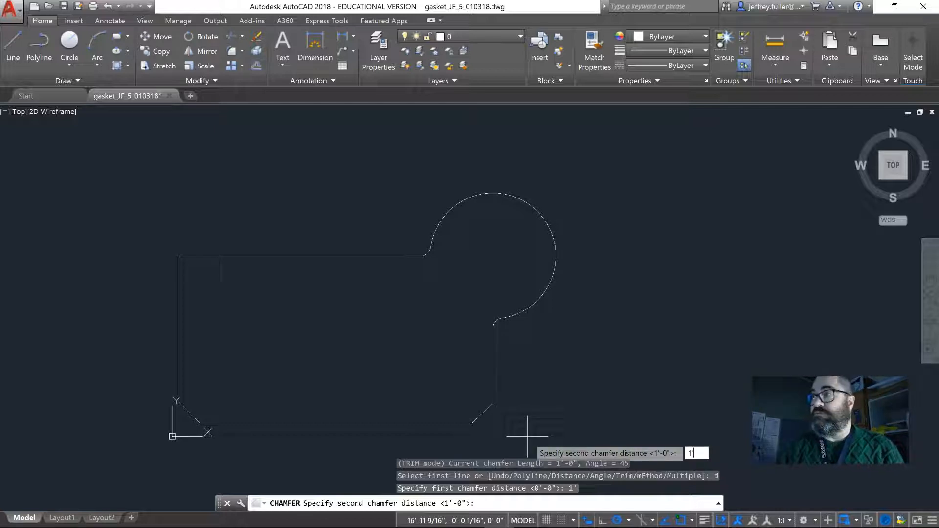
{"action": "key", "text": "Return"}
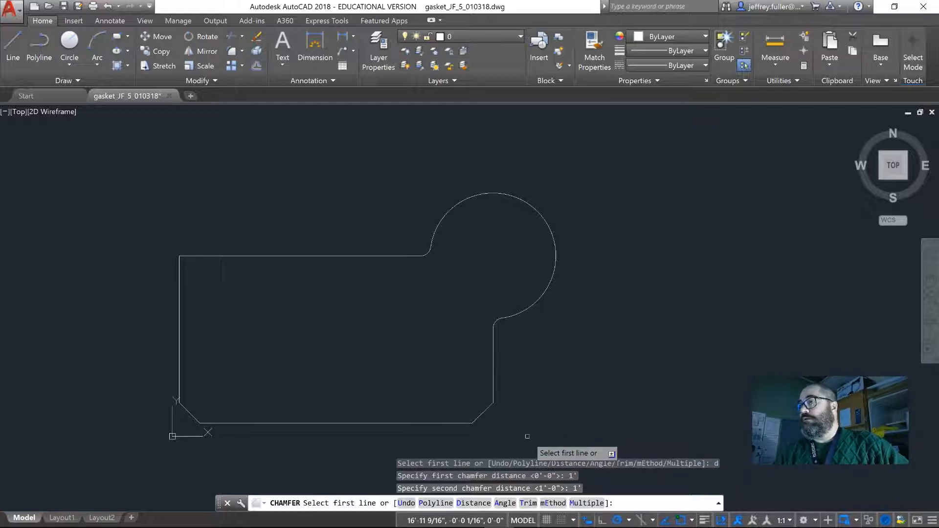
- Try to chamfer the gasket's upper-left corner by Angle, setting a length of 20 inches and an angle of 20 degrees from the left vertical line
{"action": "left_click", "coordinate": [180, 315]}
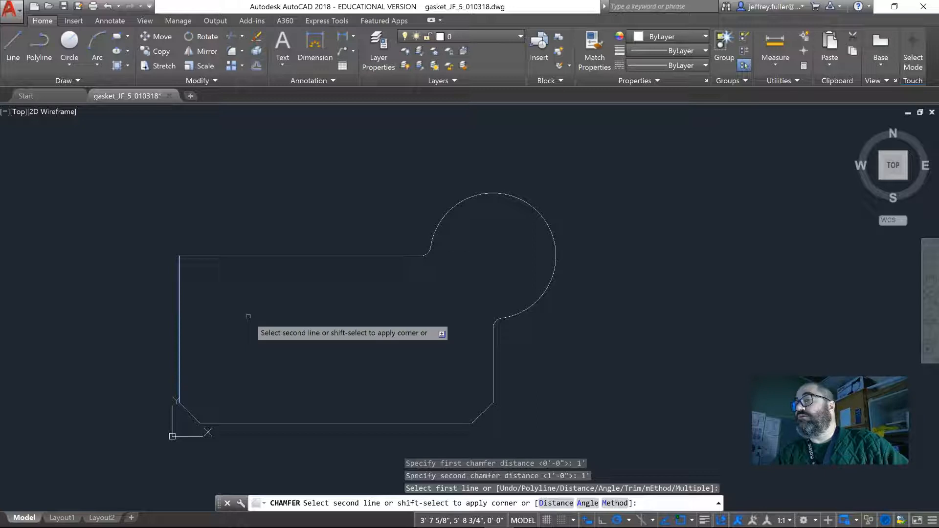
{"action": "left_click", "coordinate": [252, 316]}
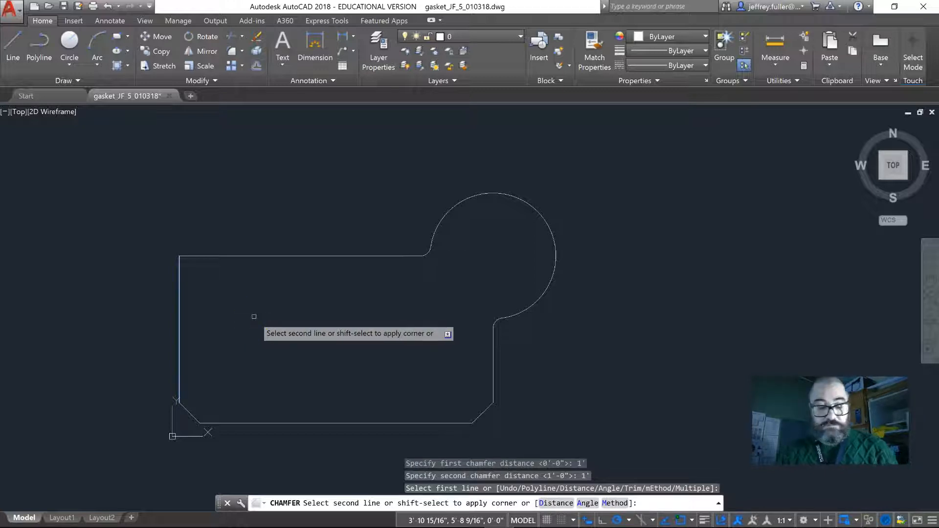
{"action": "type", "text": "a"}
{"action": "key", "text": "Return"}
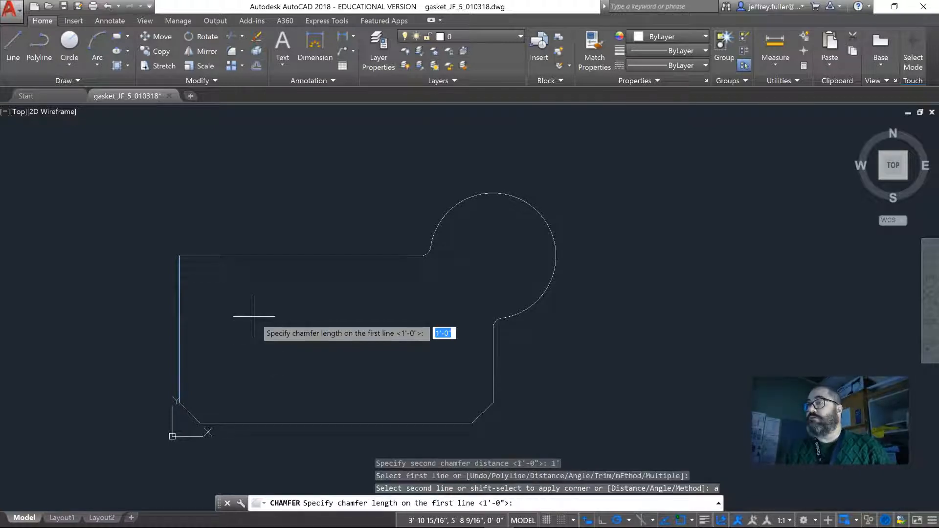
{"action": "type", "text": "20"}
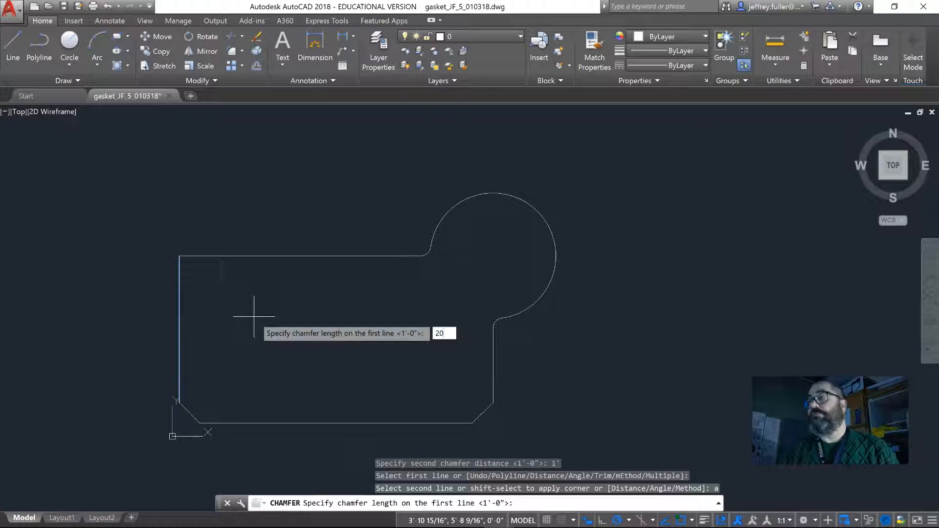
{"action": "key", "text": "Return"}
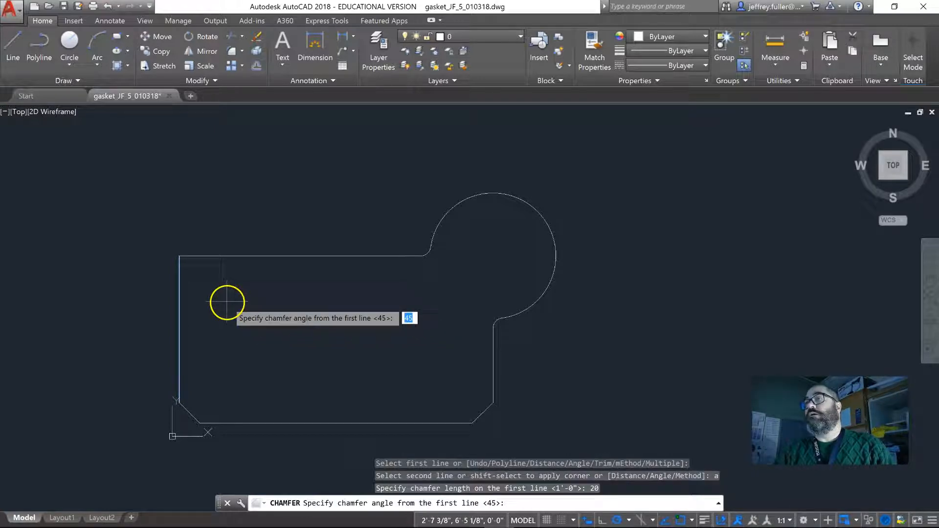
{"action": "type", "text": "20"}
{"action": "key", "text": "Return"}
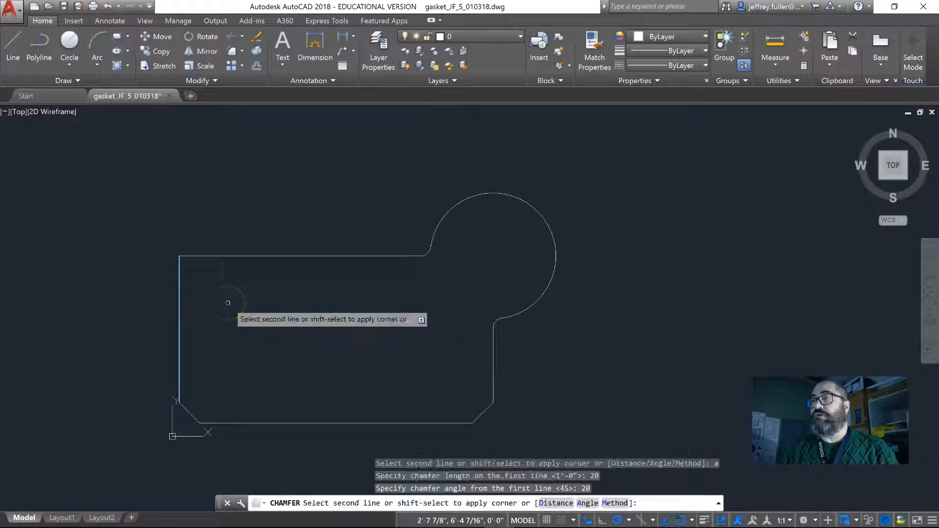
{"action": "left_click", "coordinate": [178, 286]}
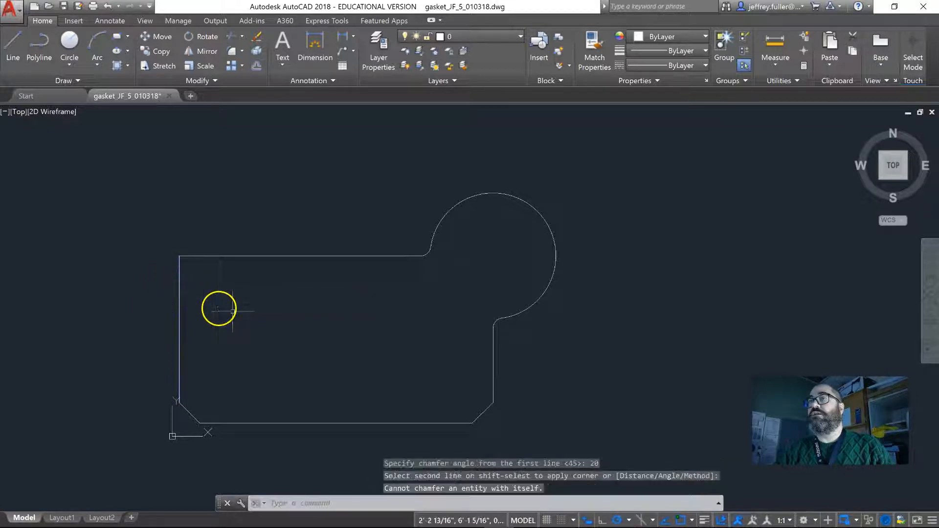
{"action": "left_click", "coordinate": [239, 256]}
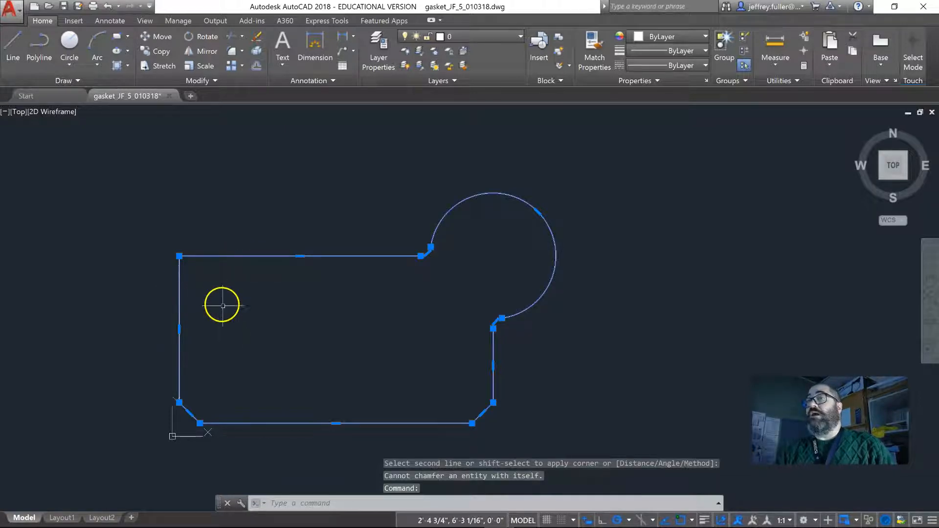
{"action": "key", "text": "Escape"}
{"action": "key", "text": "Escape"}
{"action": "key", "text": "Escape"}
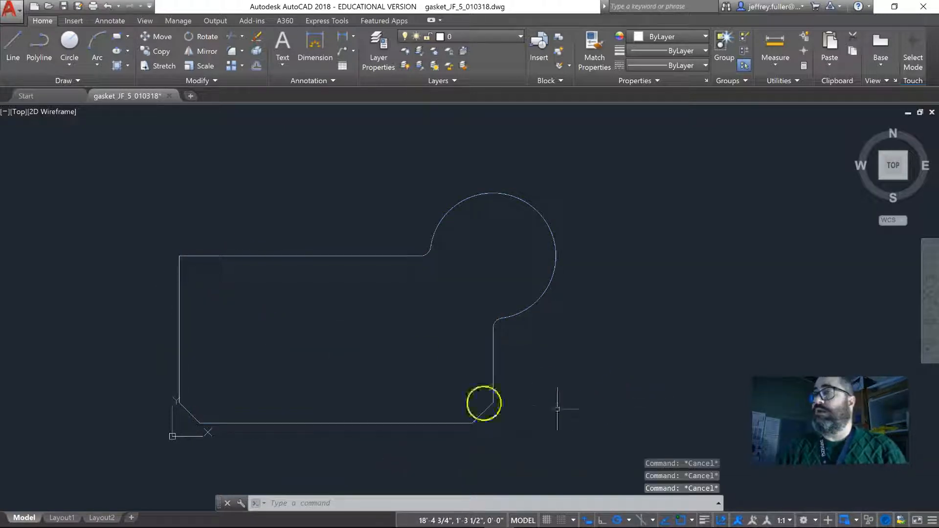
- Chamfer the gasket's upper-left corner by Angle with a 1'-8" length and 20-degree angle, taking the left vertical line first and the upper line second
{"action": "scroll", "coordinate": [357, 392], "scroll_direction": "down", "scroll_amount": 1}
{"action": "scroll", "coordinate": [360, 392], "scroll_direction": "up", "scroll_amount": 1}
{"action": "middle_click_drag", "start_coordinate": [343, 390], "coordinate": [377, 361]}
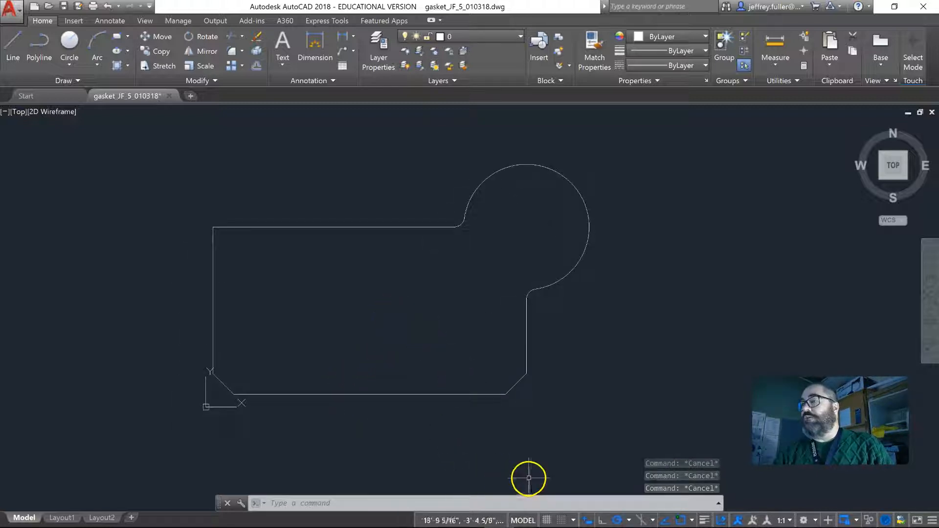
{"action": "scroll", "coordinate": [413, 279], "scroll_direction": "up", "scroll_amount": 2}
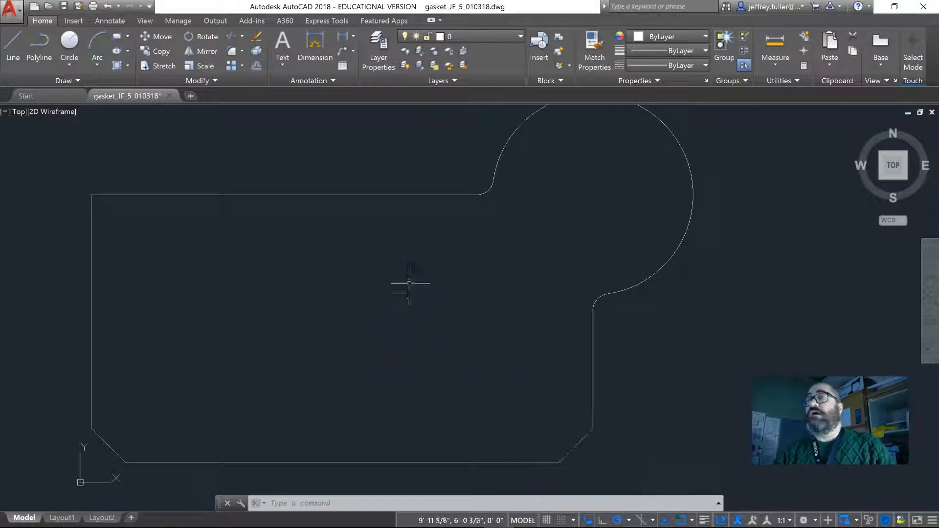
{"action": "scroll", "coordinate": [382, 295], "scroll_direction": "down", "scroll_amount": 2}
{"action": "middle_click_drag", "start_coordinate": [381, 295], "coordinate": [397, 306]}
{"action": "scroll", "coordinate": [397, 307], "scroll_direction": "up", "scroll_amount": 2}
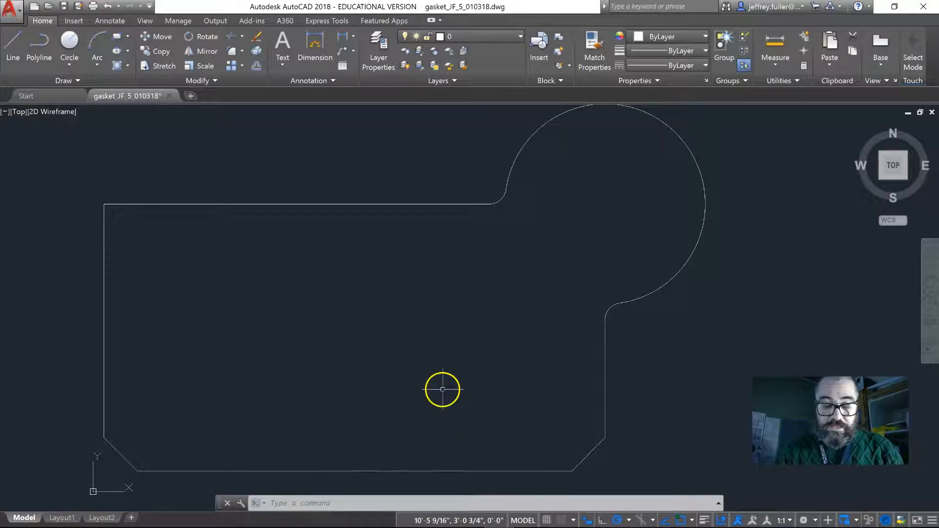
{"action": "type", "text": "chamfer"}
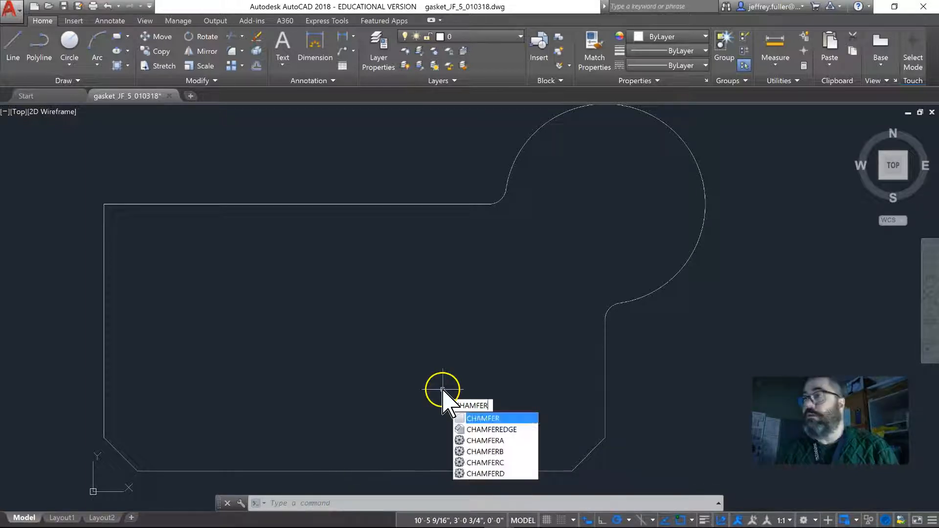
{"action": "key", "text": "Return"}
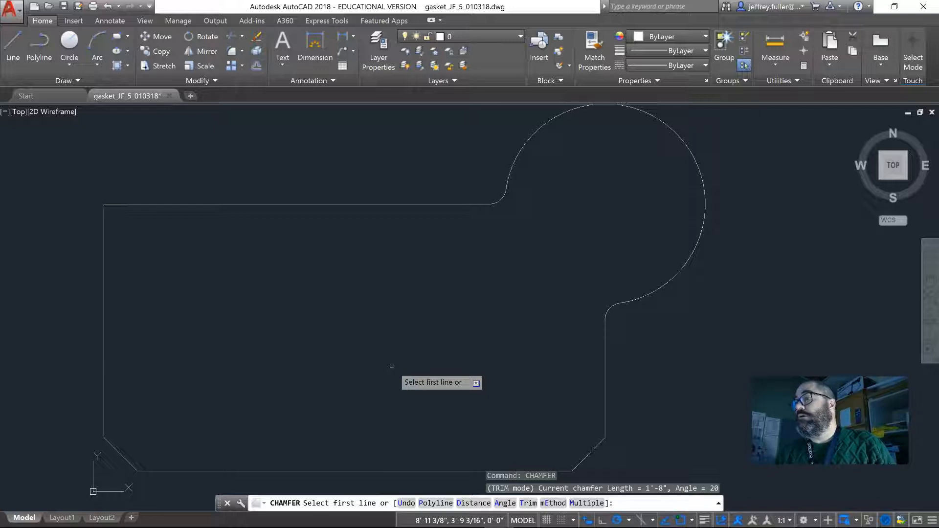
{"action": "type", "text": "a"}
{"action": "key", "text": "Return"}
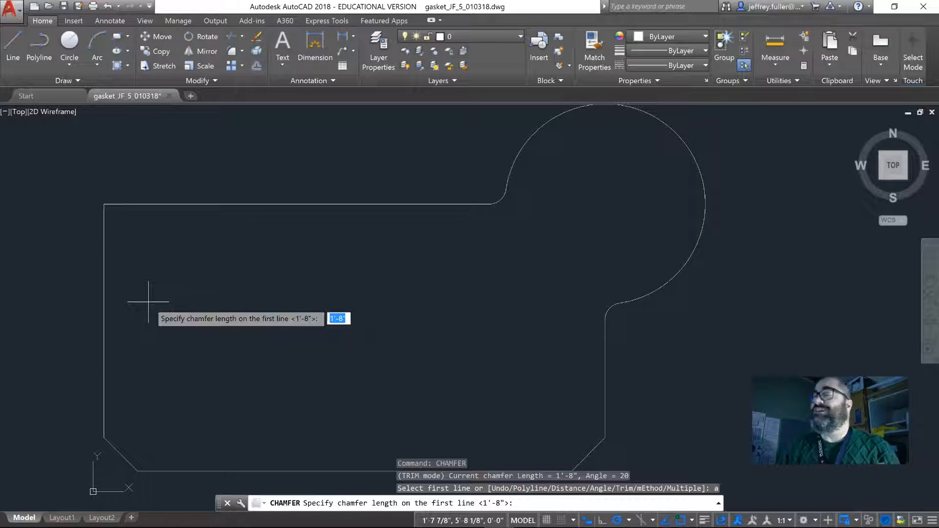
{"action": "key", "text": "Return"}
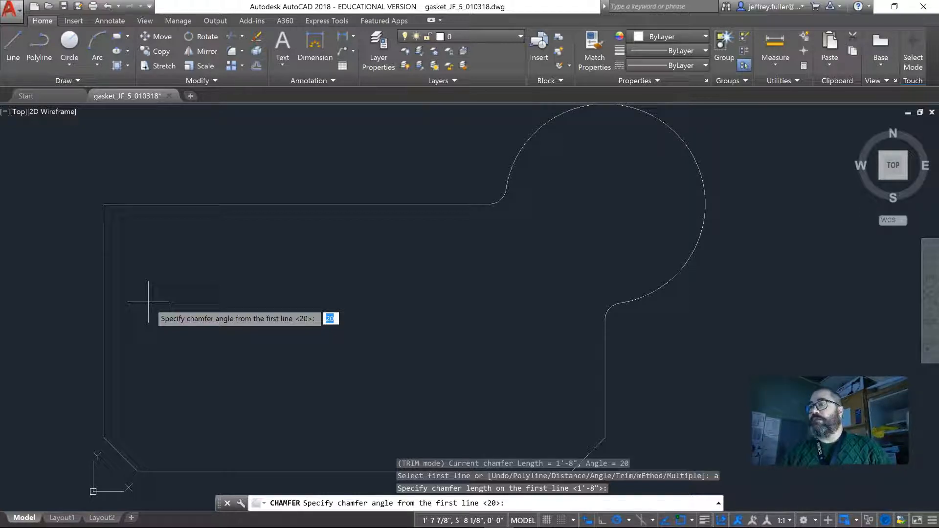
{"action": "key", "text": "Return"}
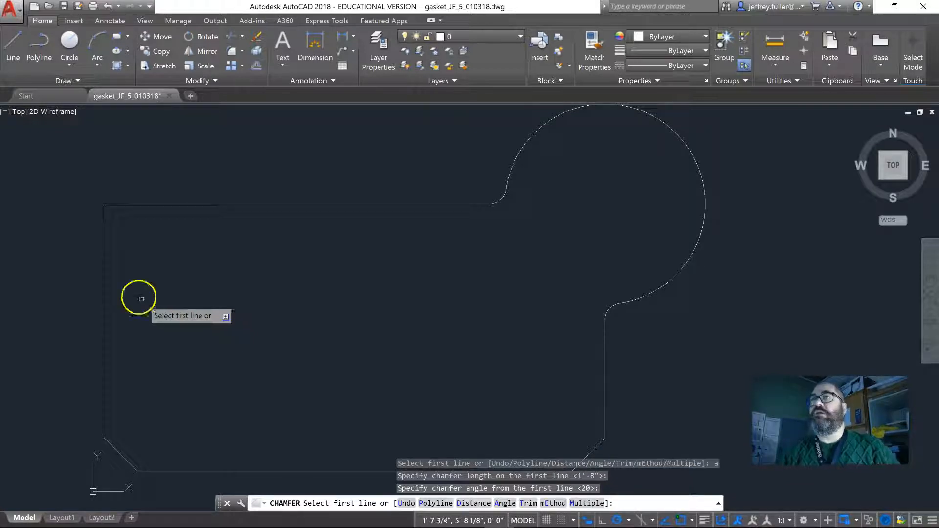
{"action": "left_click", "coordinate": [105, 287]}
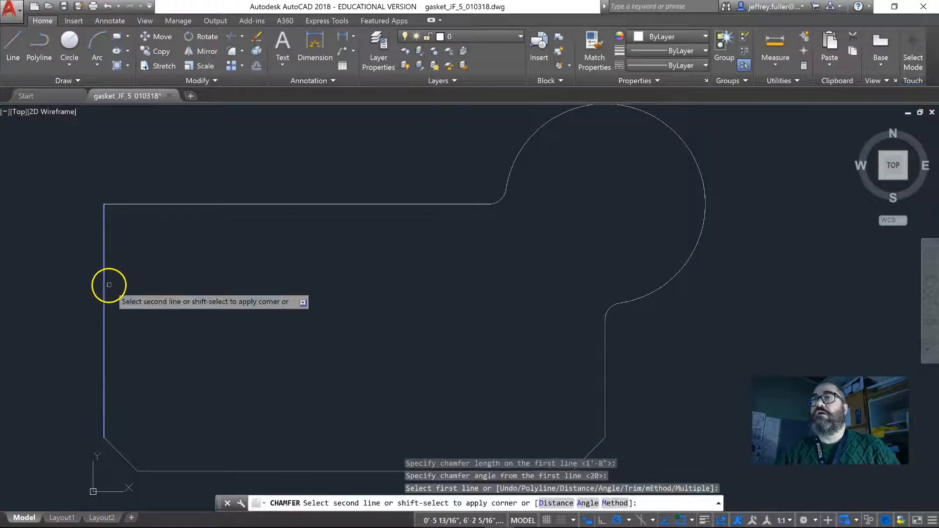
{"action": "left_click", "coordinate": [136, 205]}
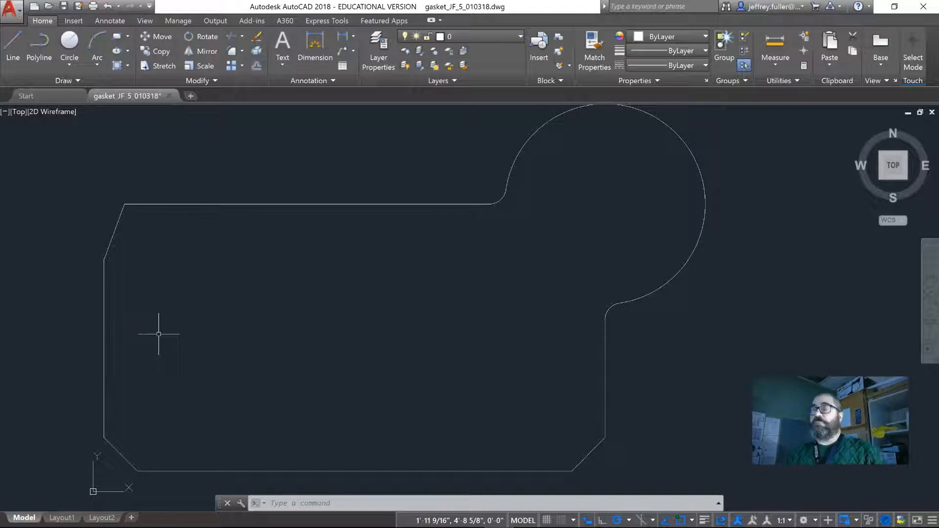
- Offset the whole gasket outline inward by 1'
{"action": "scroll", "coordinate": [261, 338], "scroll_direction": "down", "scroll_amount": 2}
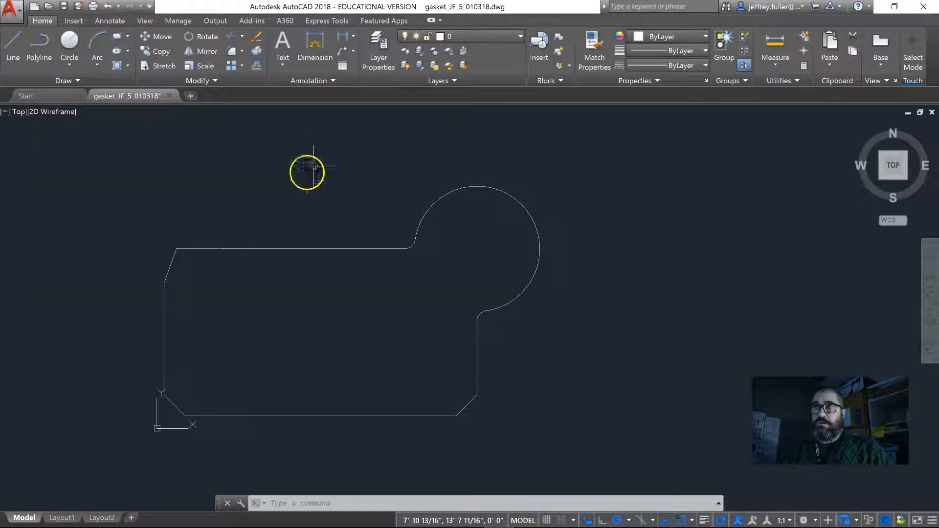
{"action": "type", "text": "off"}
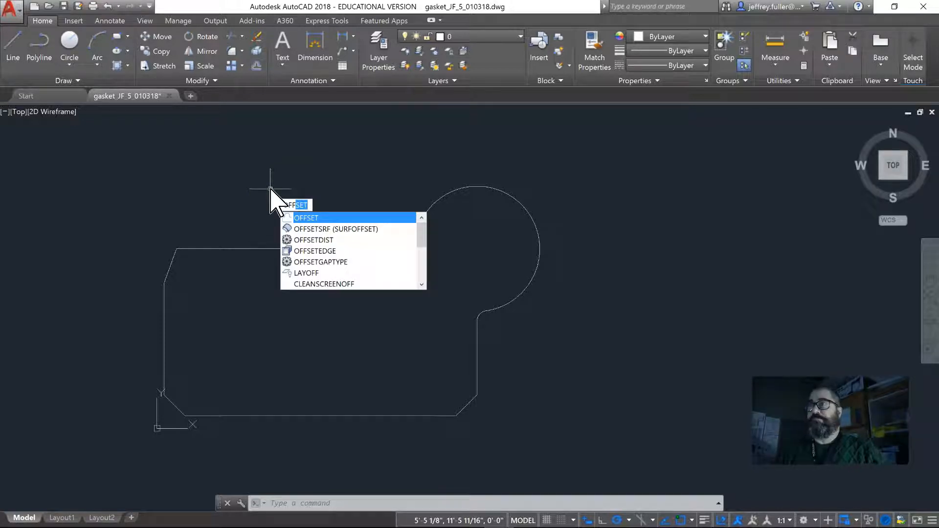
{"action": "left_click", "coordinate": [301, 219]}
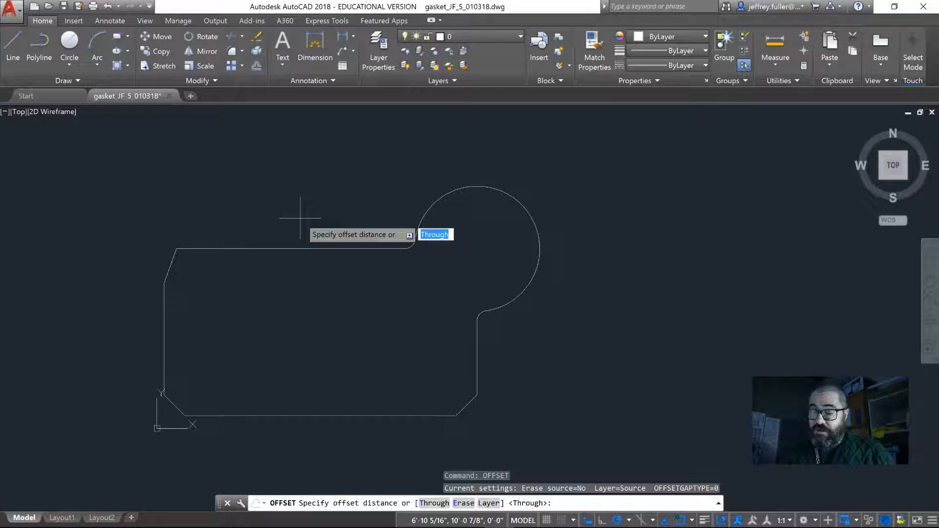
{"action": "type", "text": "1"}
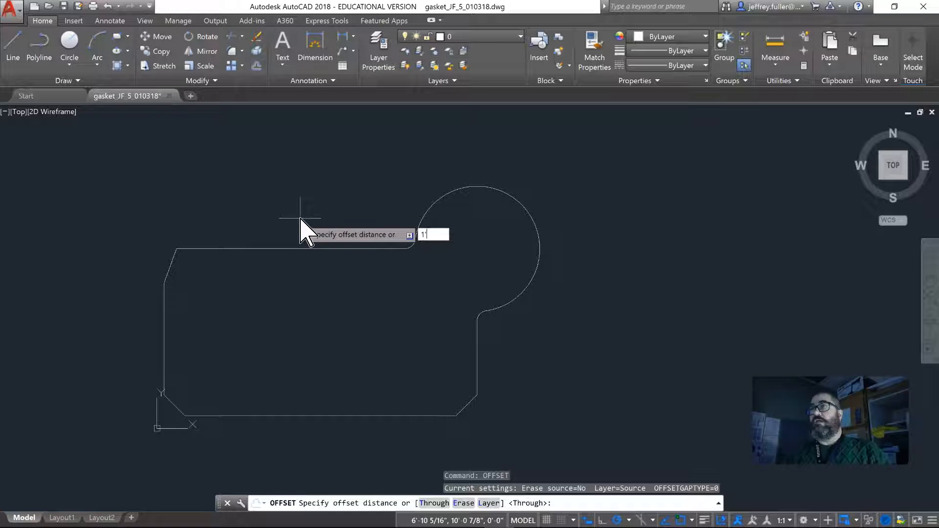
{"action": "type", "text": "'"}
{"action": "key", "text": "Return"}
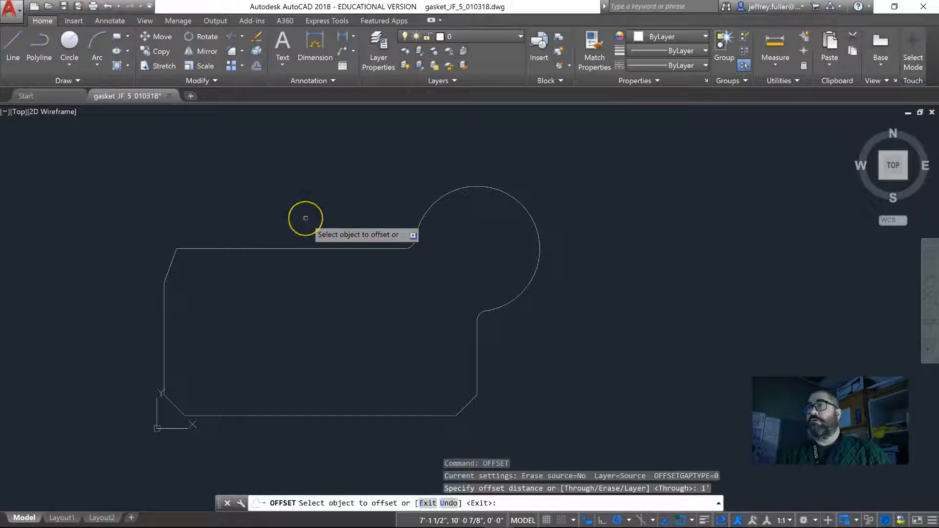
{"action": "left_click", "coordinate": [313, 250]}
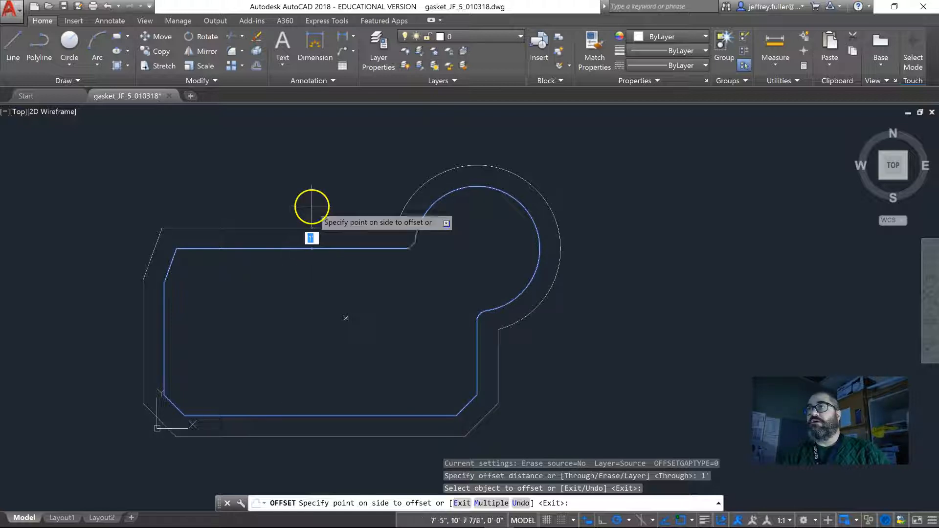
{"action": "left_click", "coordinate": [311, 255]}
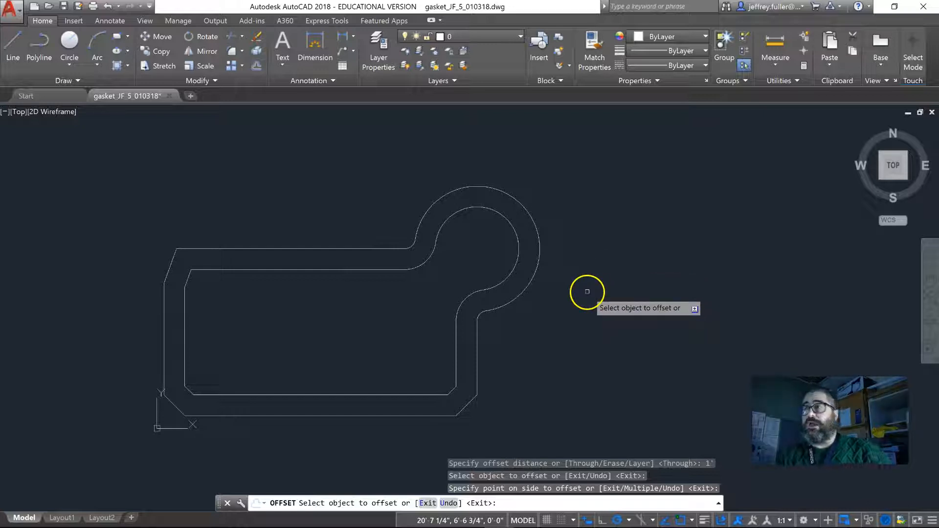
{"action": "scroll", "coordinate": [605, 285], "scroll_direction": "down", "scroll_amount": 2}
{"action": "middle_click_drag", "start_coordinate": [605, 285], "coordinate": [466, 289]}
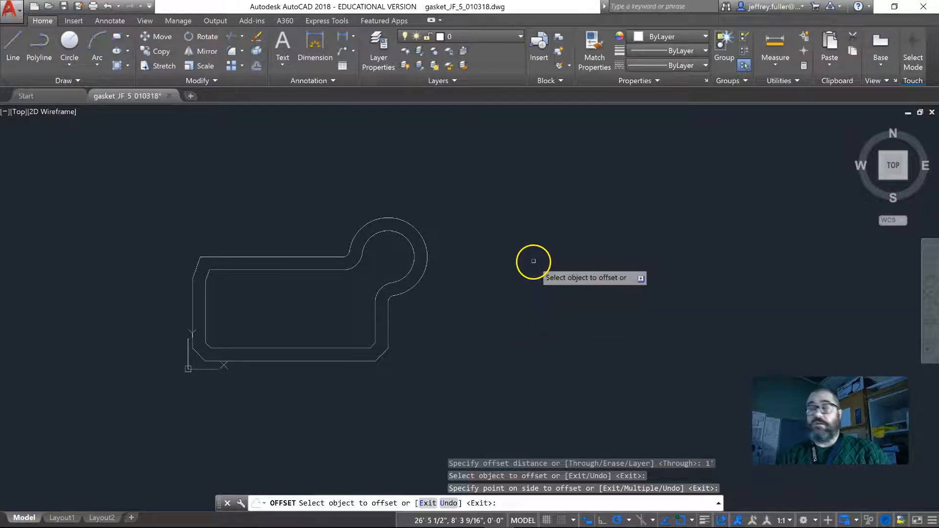
- End the Offset command, leaving no command active
{"action": "key", "text": "Escape"}
{"action": "key", "text": "Escape"}
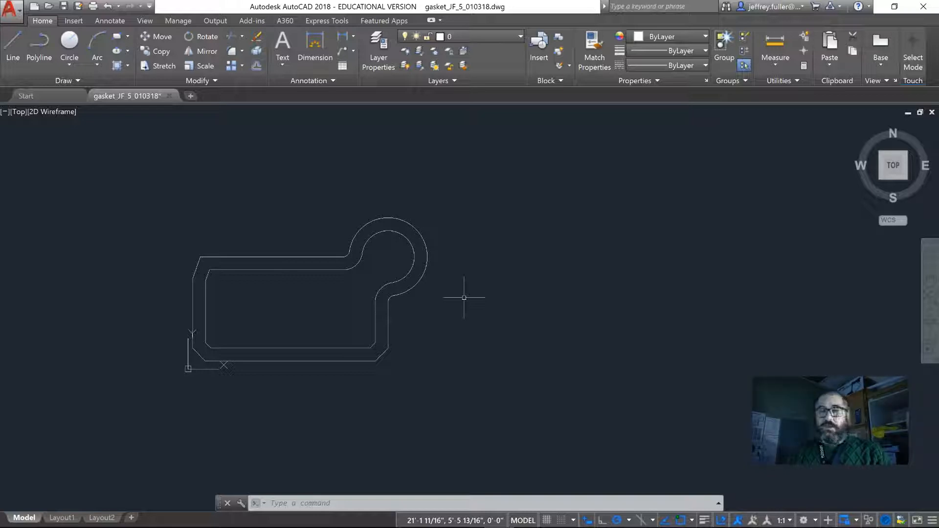
{"action": "key", "text": "Escape"}
{"action": "key", "text": "Escape"}
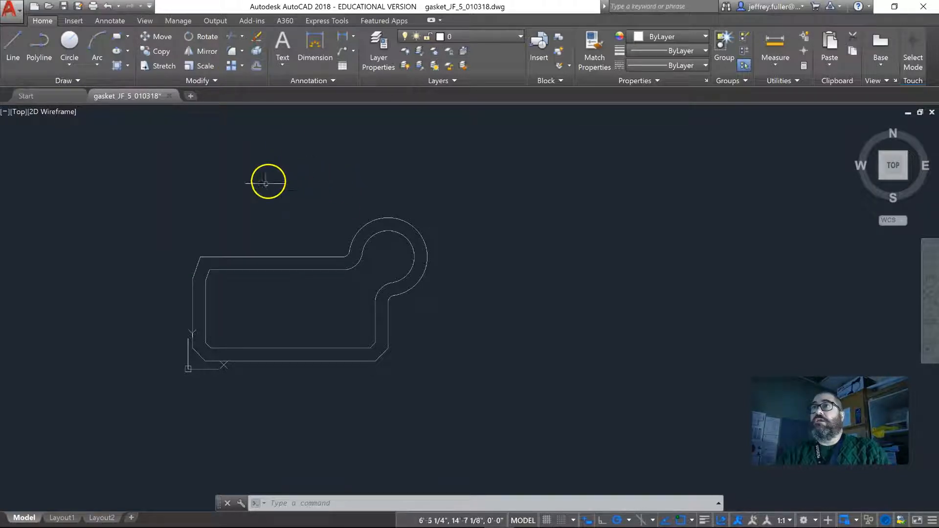
- Mirror both gasket outlines about the vertical line from the arc's centre to the upper end of the outer right edge, keeping the source objects
{"action": "type", "text": "mir"}
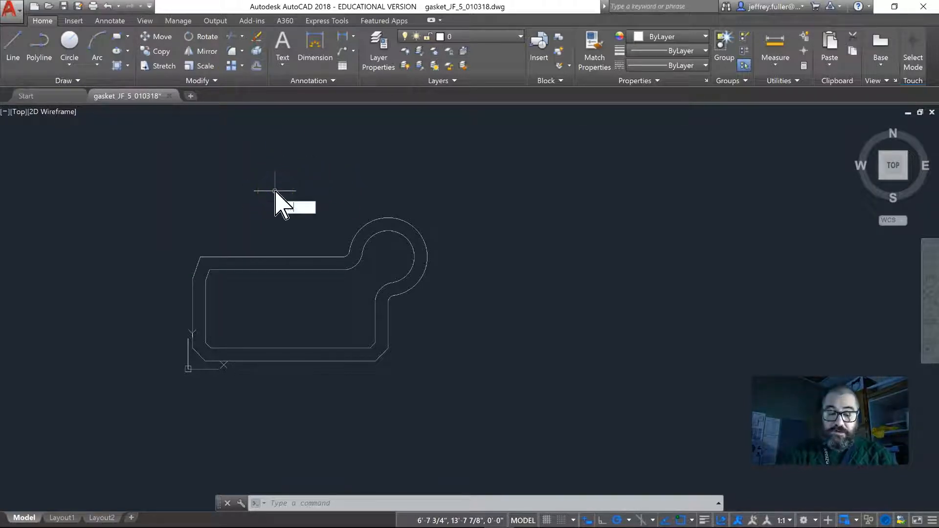
{"action": "type", "text": "ror"}
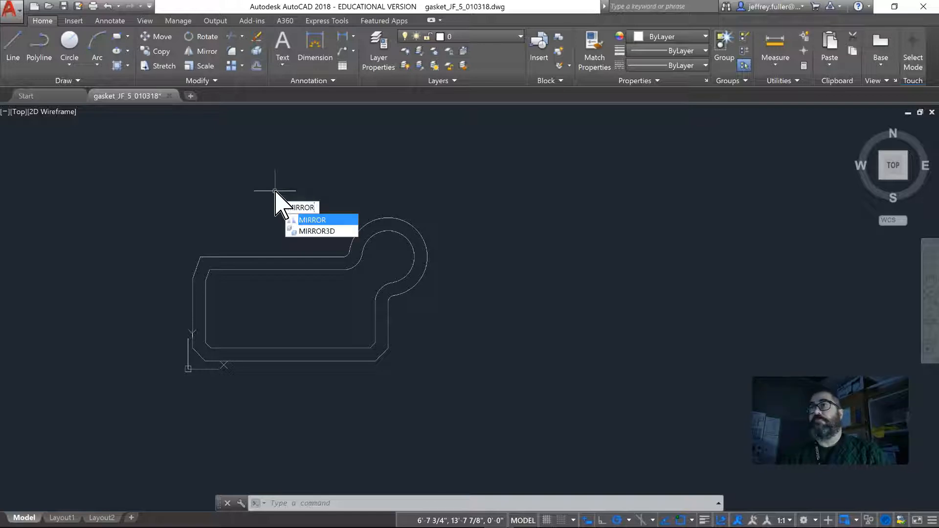
{"action": "left_click", "coordinate": [321, 224]}
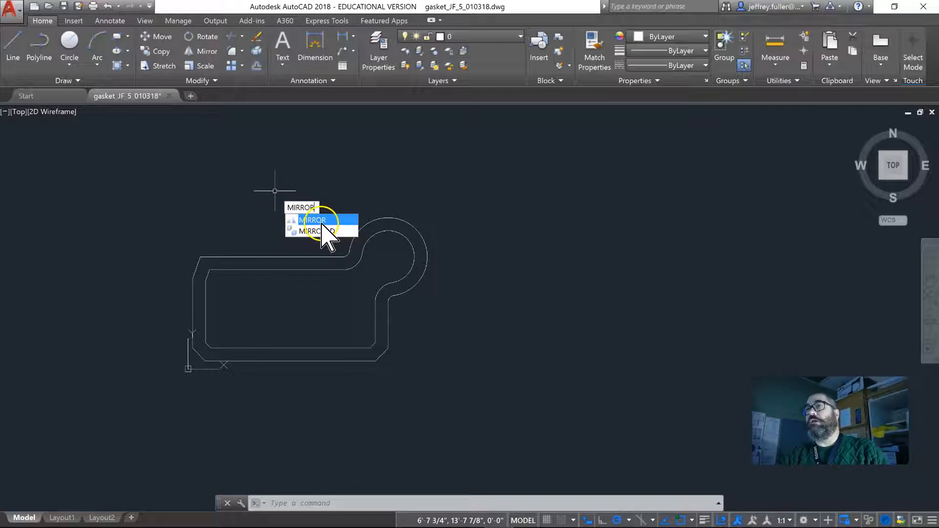
{"action": "left_click", "coordinate": [322, 223]}
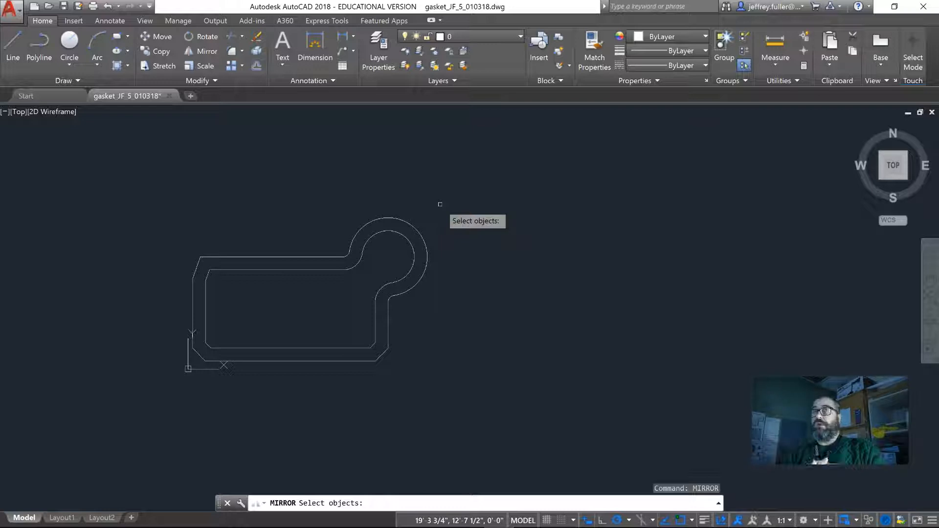
{"action": "left_click", "coordinate": [462, 192]}
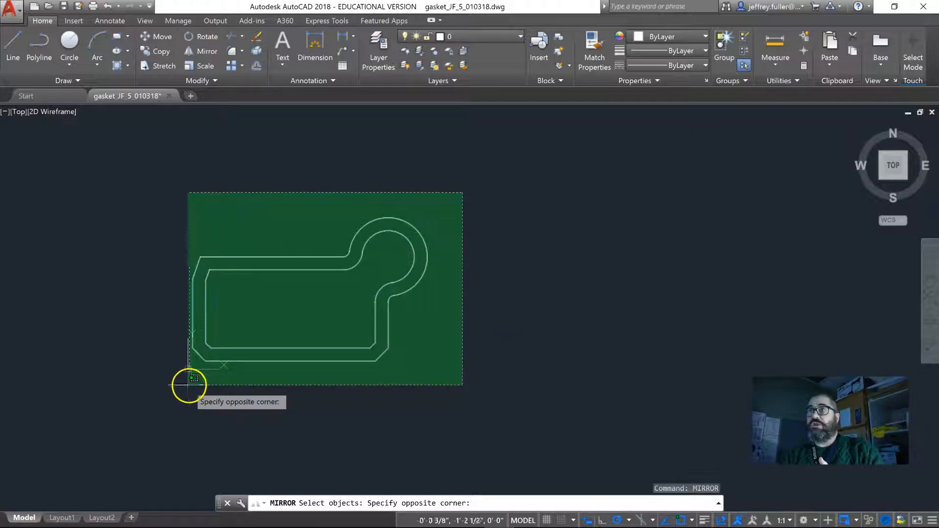
{"action": "left_click", "coordinate": [186, 386]}
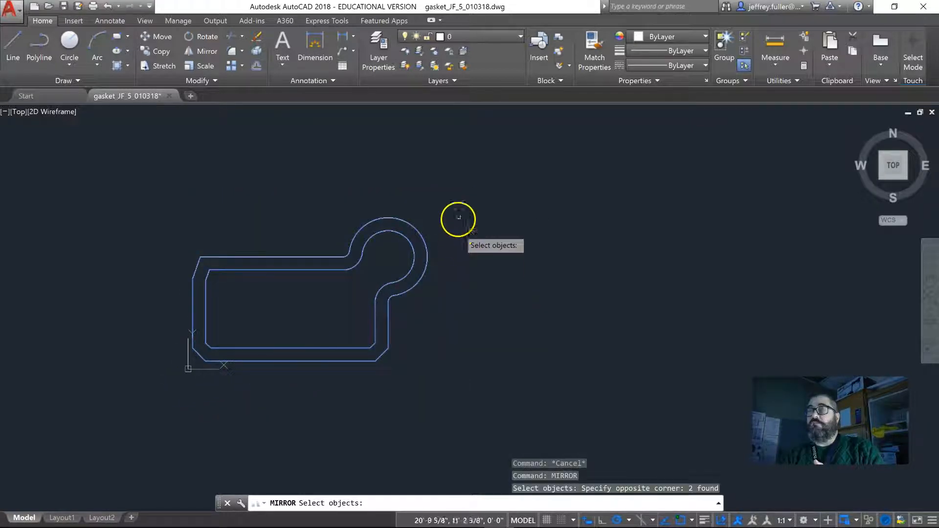
{"action": "key", "text": "Return"}
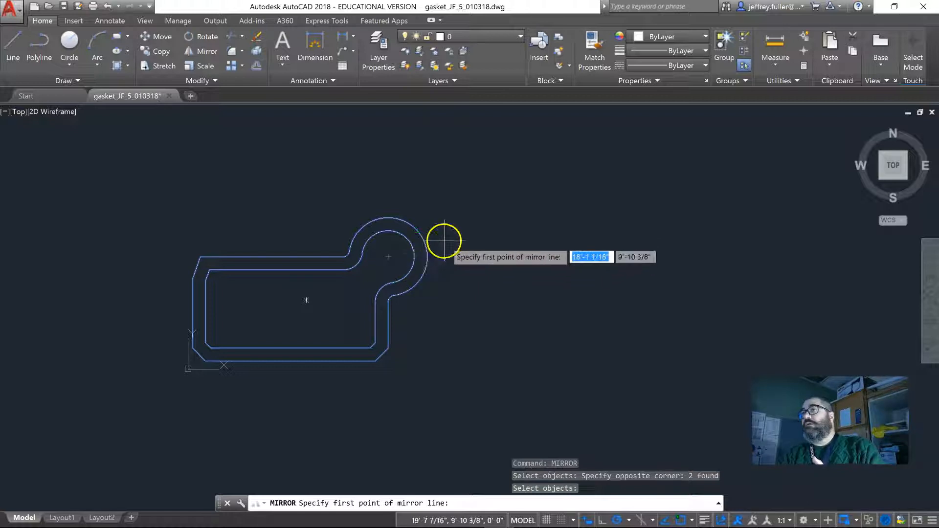
{"action": "left_click", "coordinate": [388, 256]}
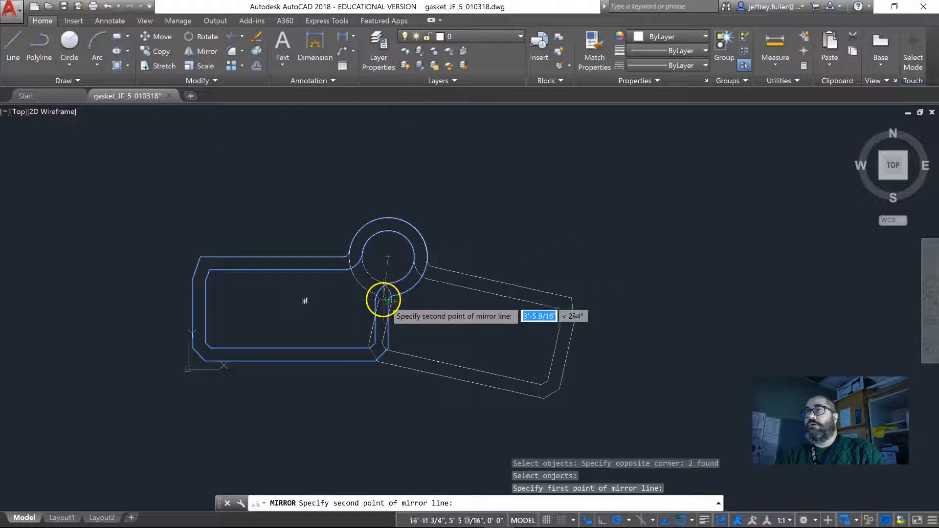
{"action": "left_click", "coordinate": [389, 302]}
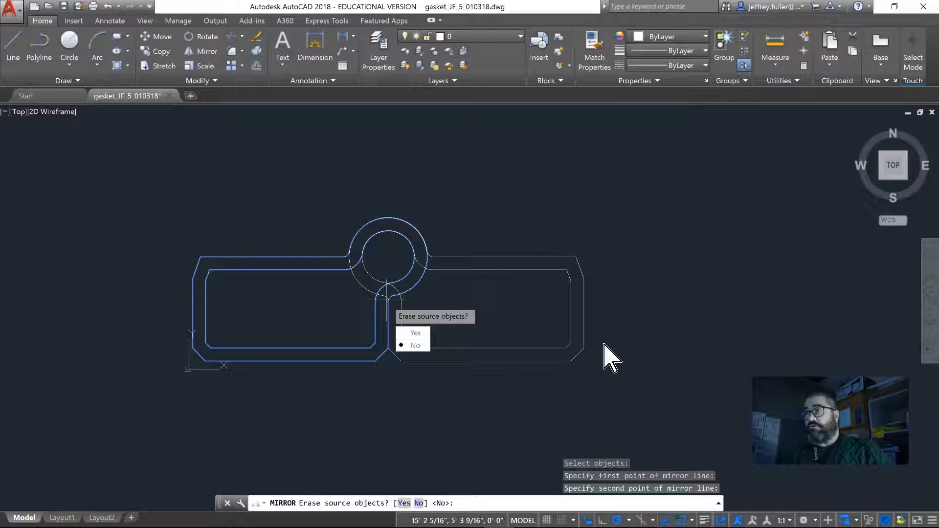
{"action": "key", "text": "Return"}
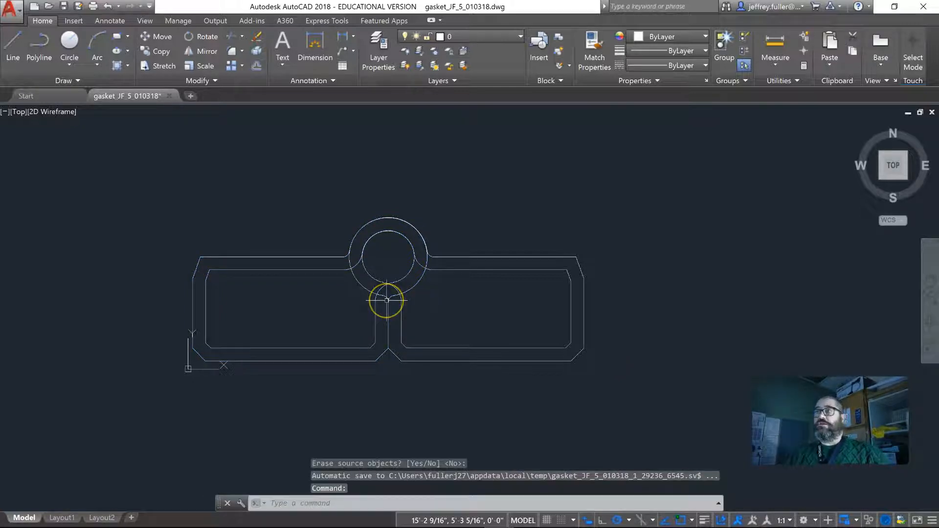
{"action": "scroll", "coordinate": [387, 299], "scroll_direction": "up", "scroll_amount": 2}
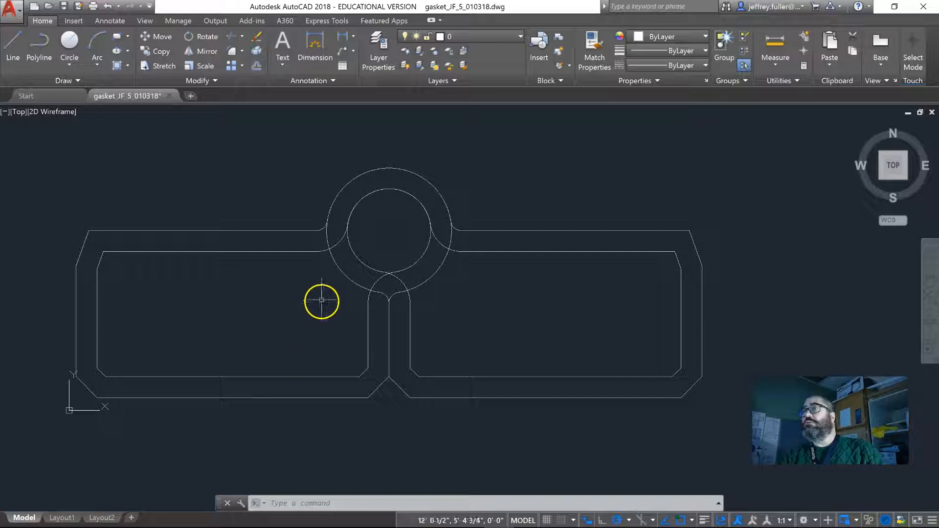
{"action": "scroll", "coordinate": [327, 310], "scroll_direction": "up", "scroll_amount": 2}
{"action": "scroll", "coordinate": [327, 310], "scroll_direction": "down", "scroll_amount": 2}
{"action": "scroll", "coordinate": [329, 310], "scroll_direction": "down", "scroll_amount": 2}
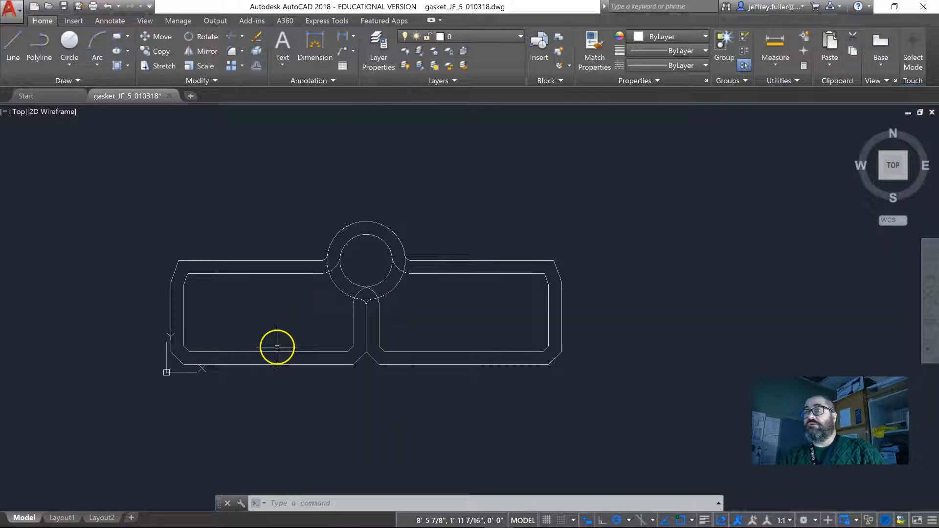